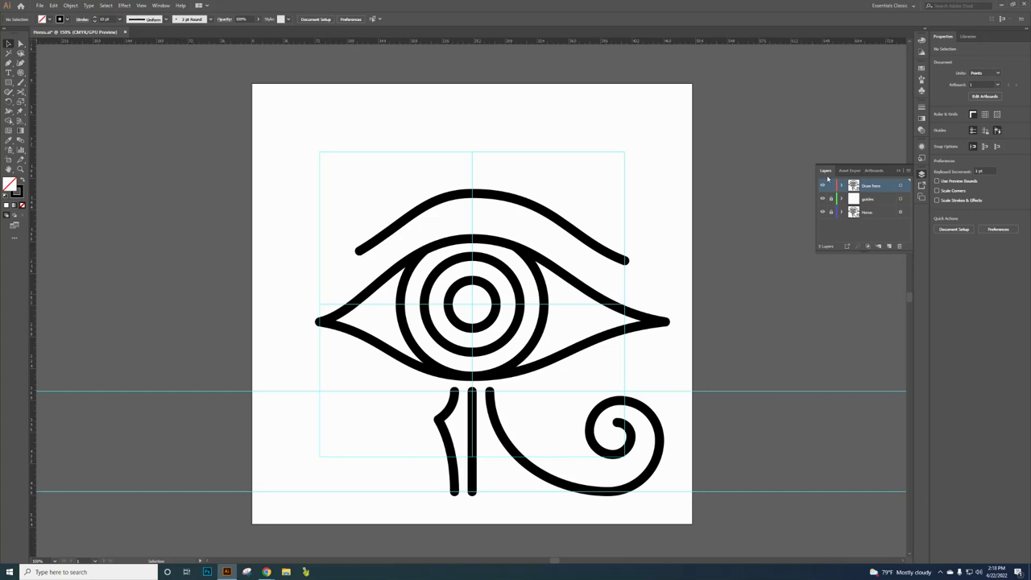
Choose the Essentials Classic workspace.
left_click(895, 8)
left_click(901, 34)
Hide the document rulers and show them again.
left_click(141, 6)
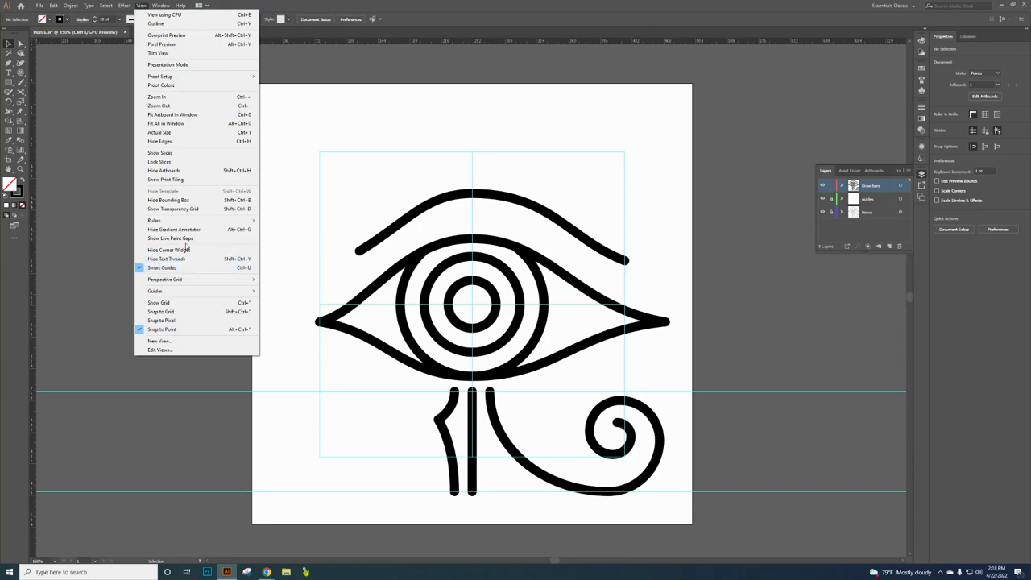
mouse_move(188, 222)
left_click(273, 223)
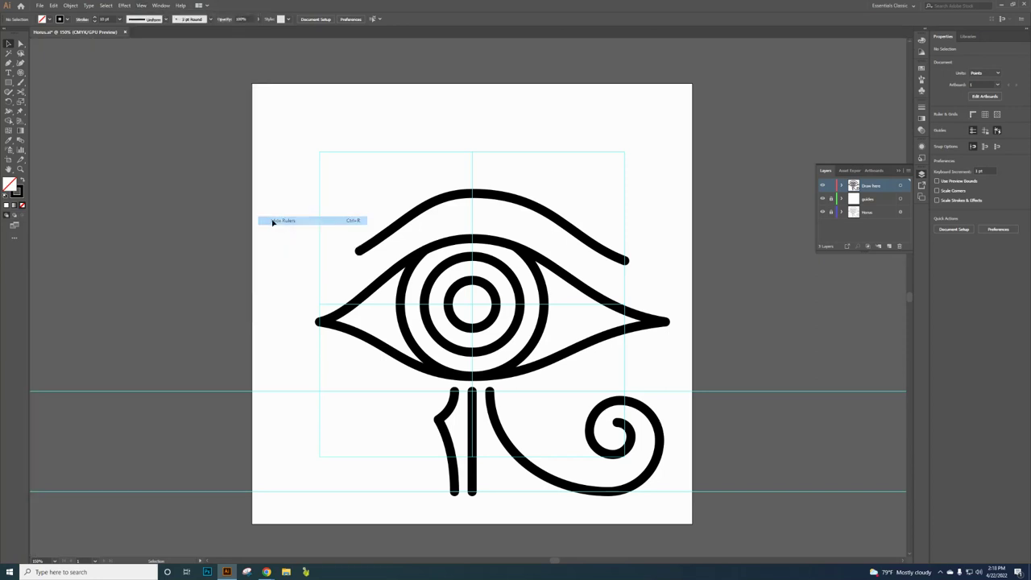
left_click(142, 6)
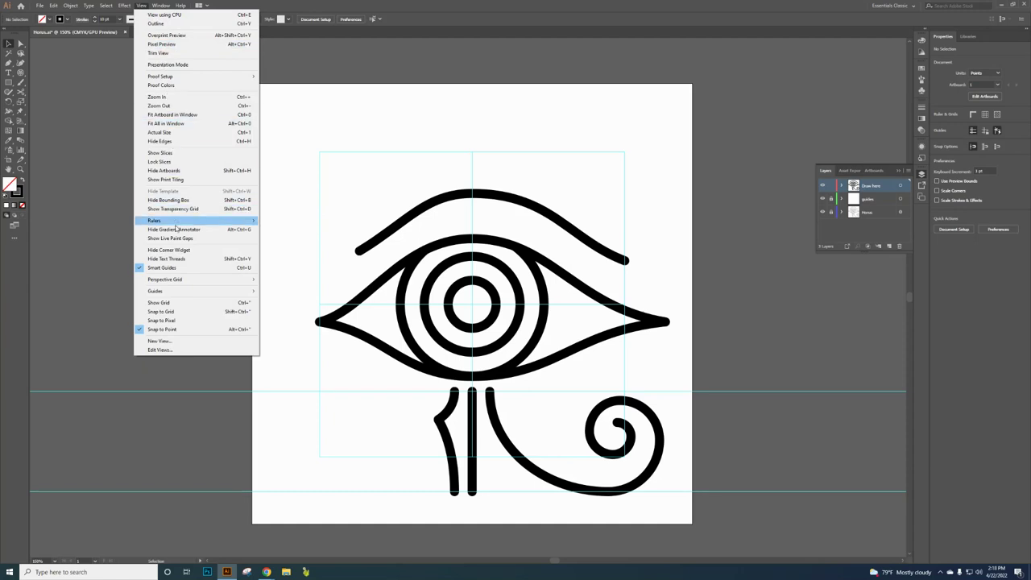
mouse_move(201, 220)
left_click(275, 221)
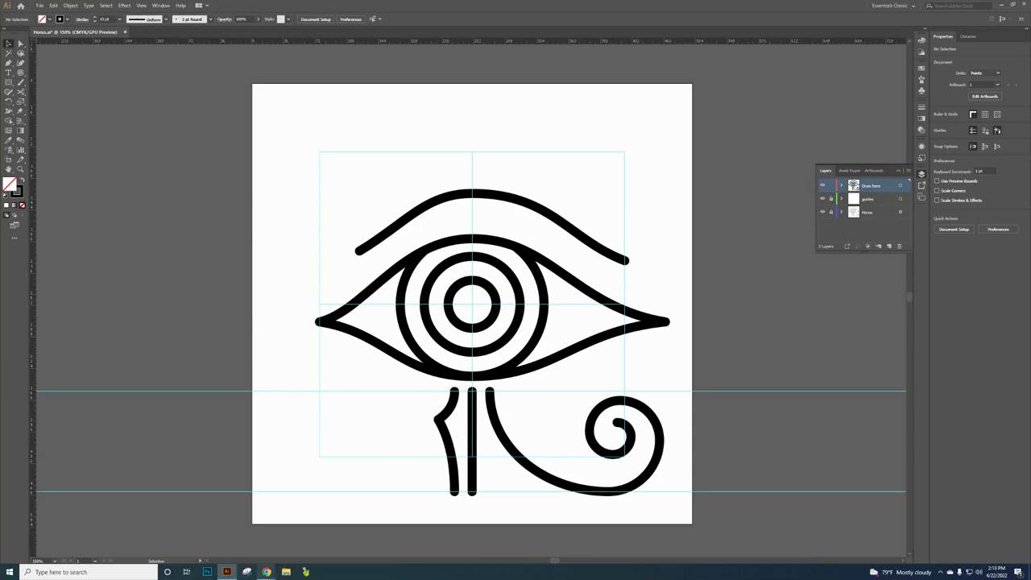
Switch to Chrome and download Horus.ai through the file link in the Horace Eye assignment of the course modules.
mouse_move(266, 569)
left_click(230, 534)
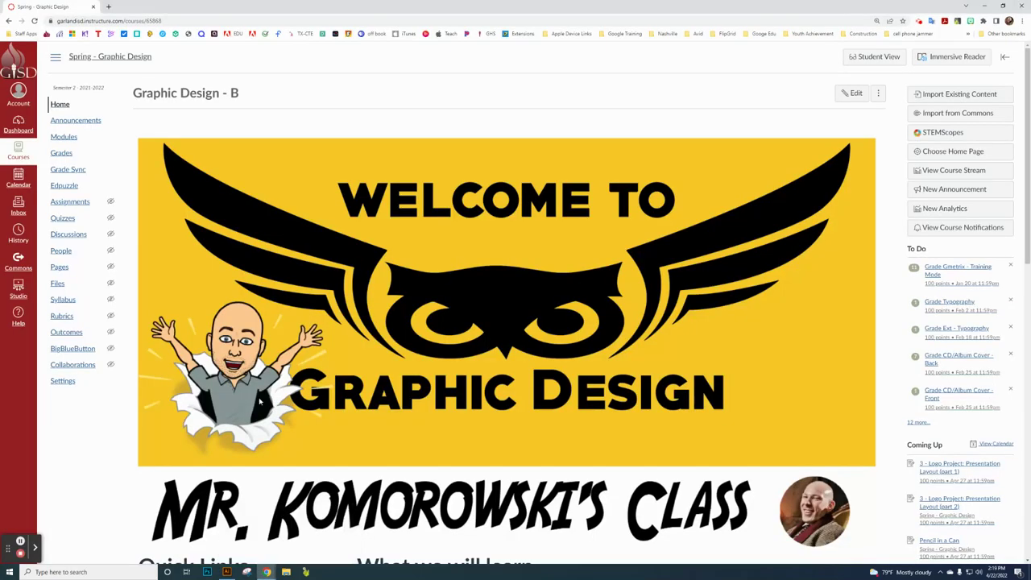
left_click(69, 137)
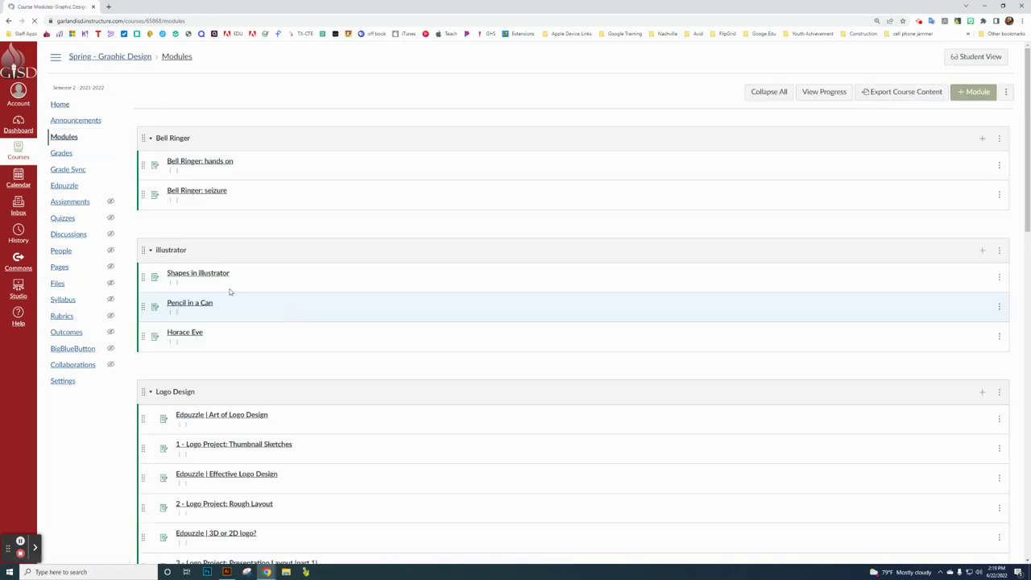
left_click(194, 337)
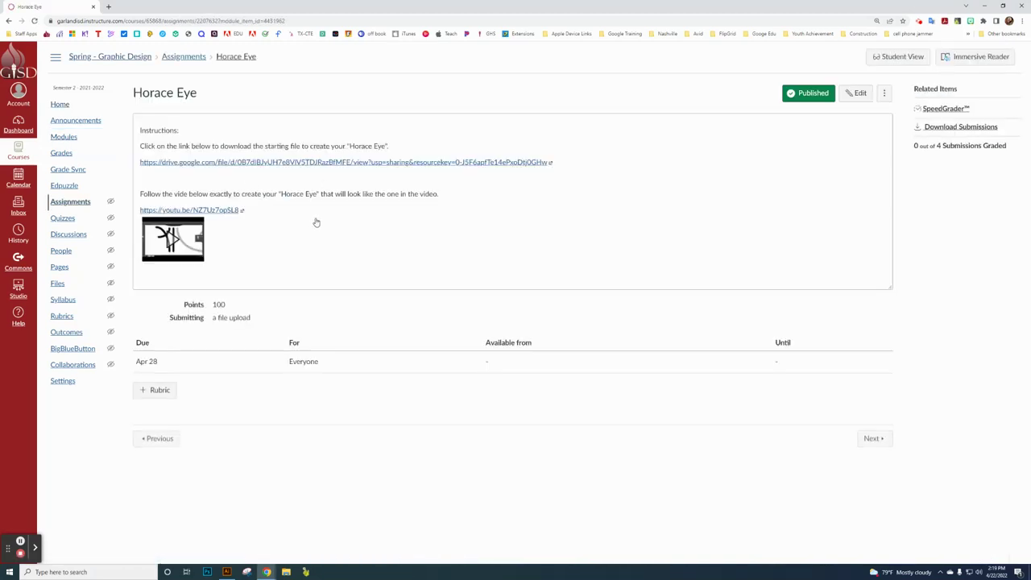
left_click(373, 163)
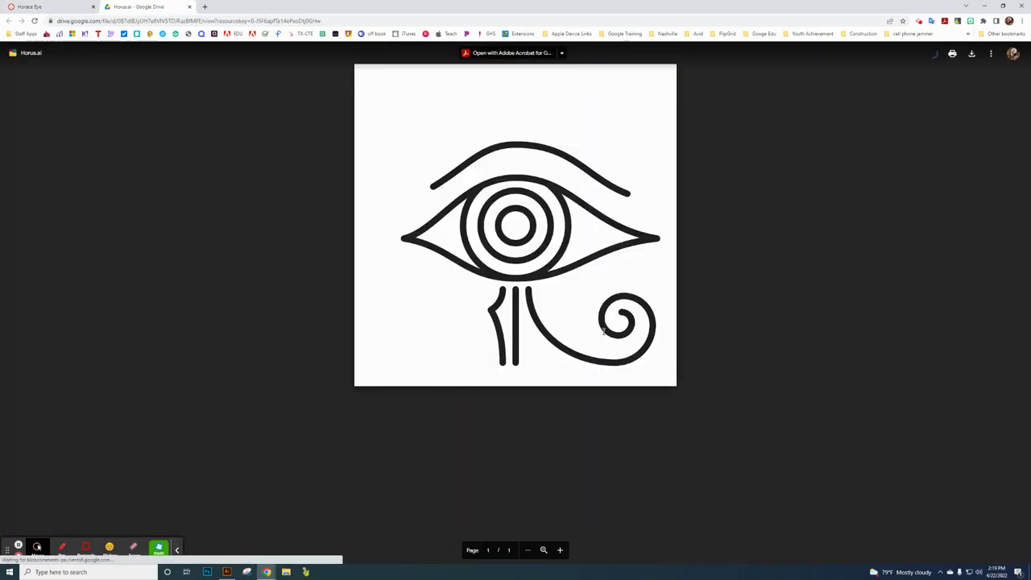
left_click(972, 54)
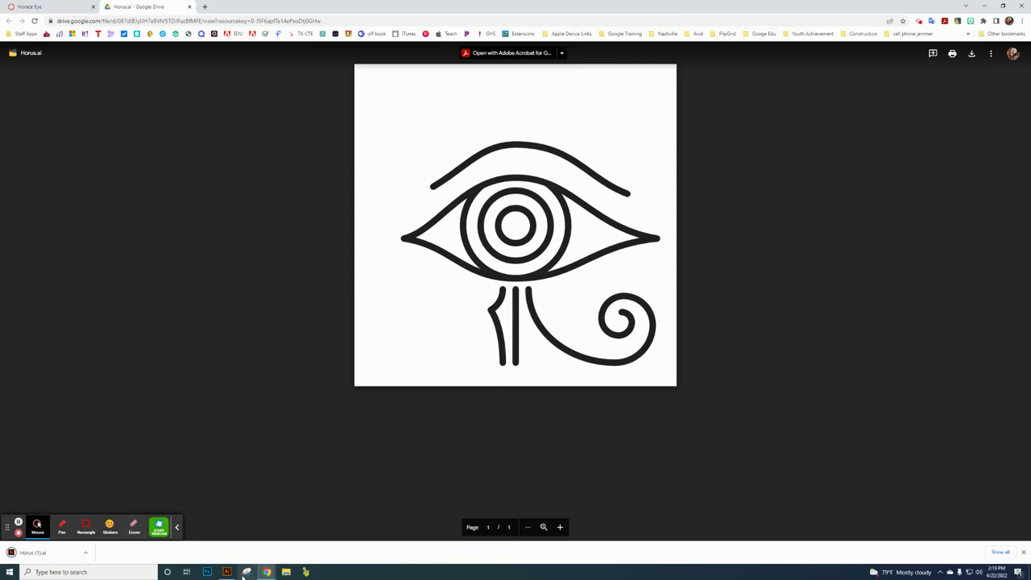
Switch to Illustrator, open Horus (1).ai from Downloads despite the colour profile notice, and fit the artboard in the window.
left_click(229, 573)
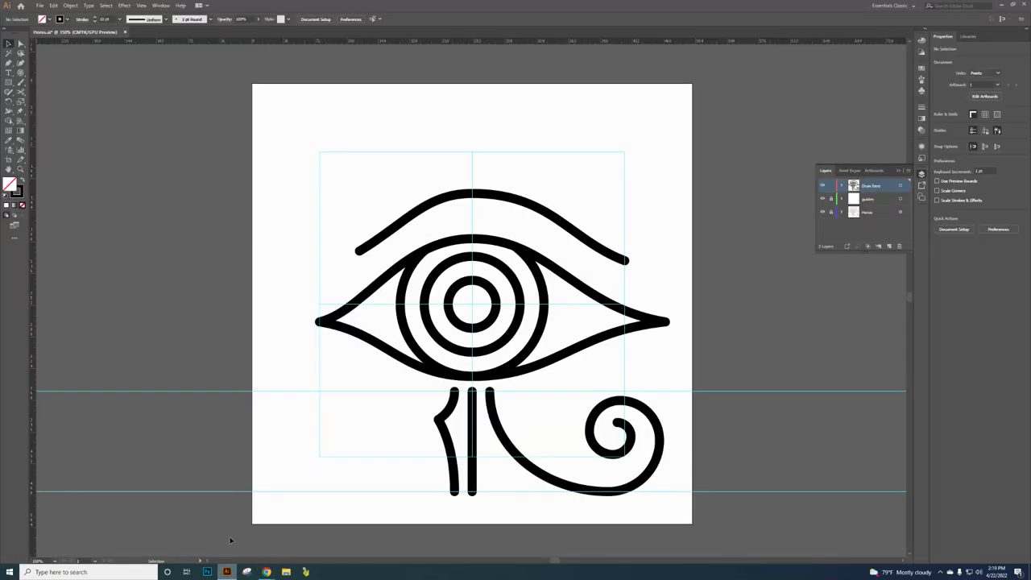
left_click(40, 6)
left_click(54, 32)
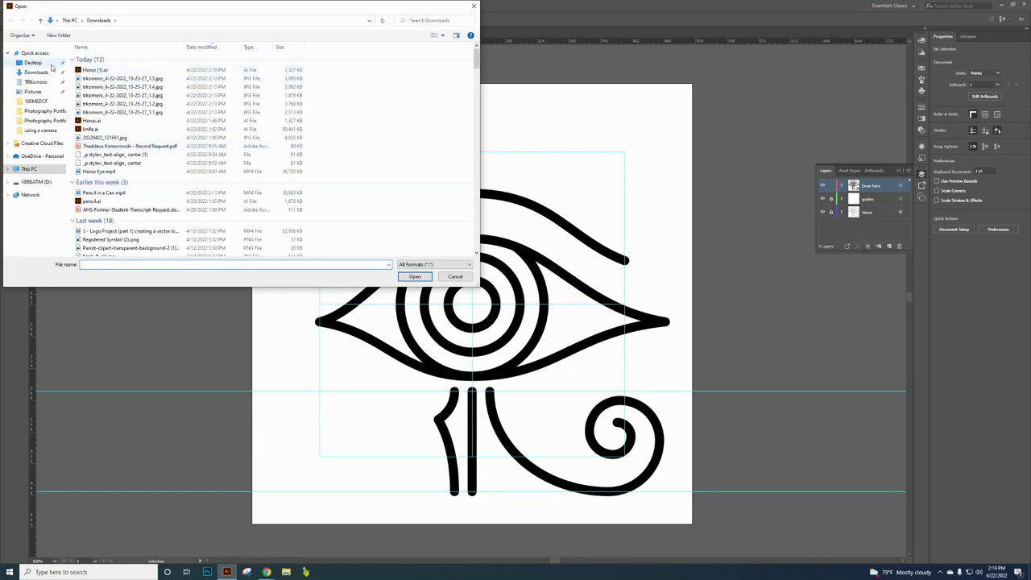
left_click(88, 72)
left_click(424, 278)
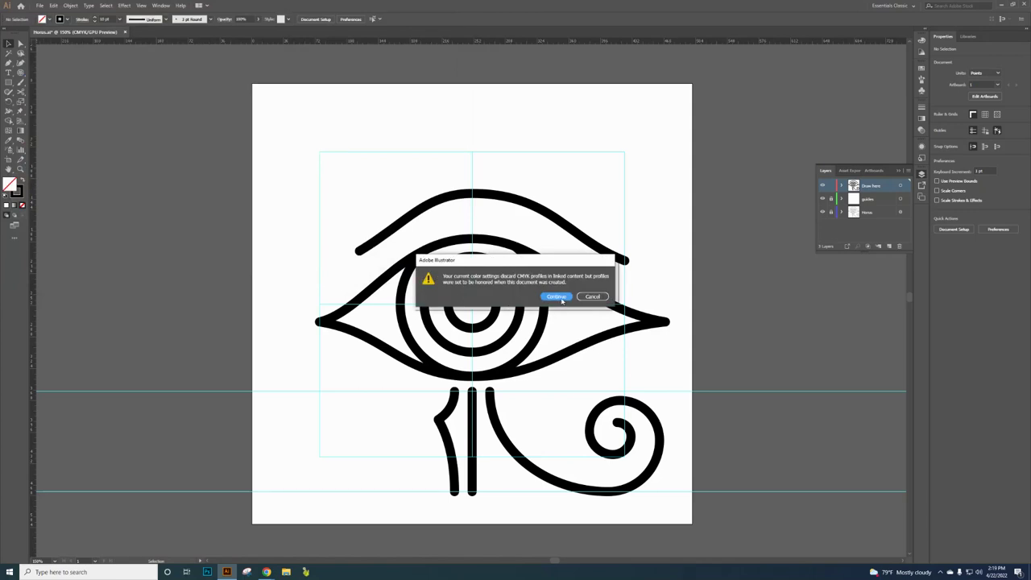
left_click(562, 300)
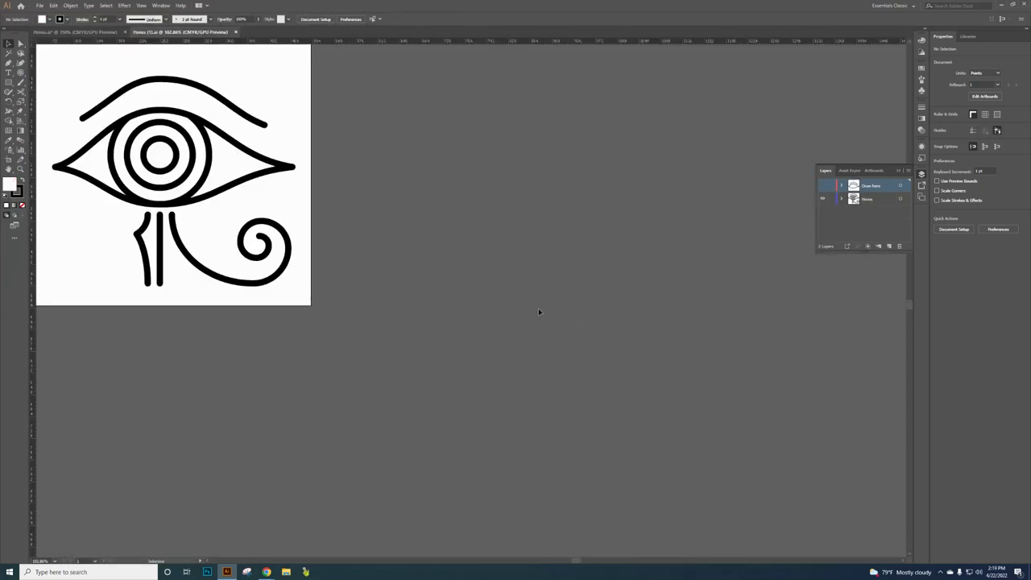
key("ctrl+0")
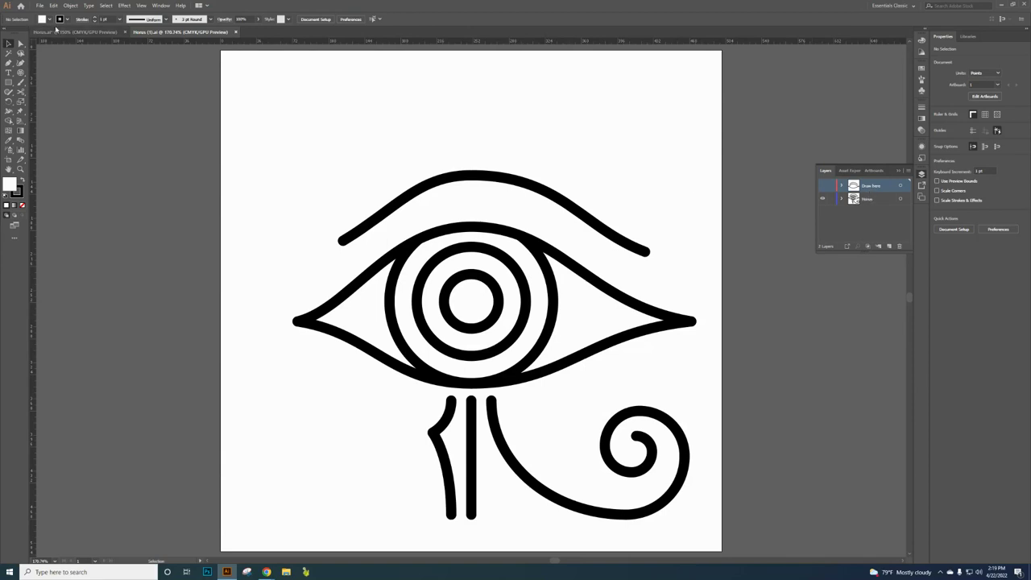
Compare with the finished Horus.ai drawing and show the hidden guides in Horus (1).ai.
left_click(55, 31)
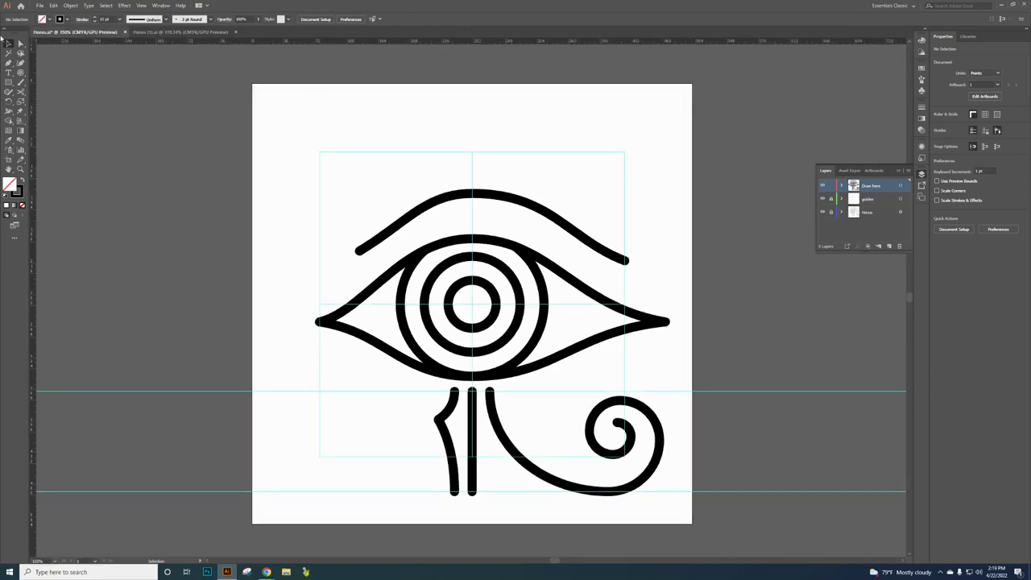
left_click(161, 30)
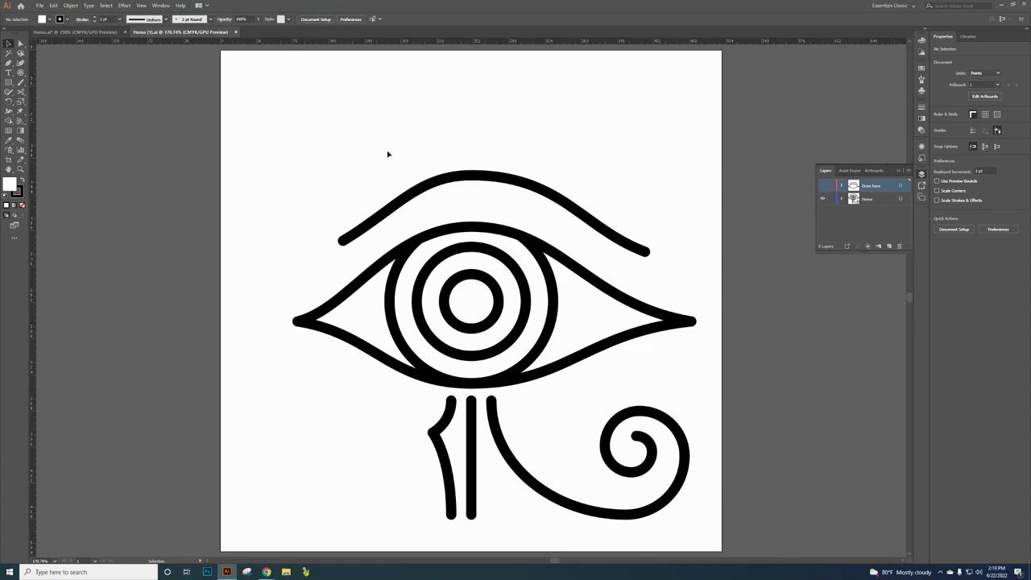
left_click(143, 5)
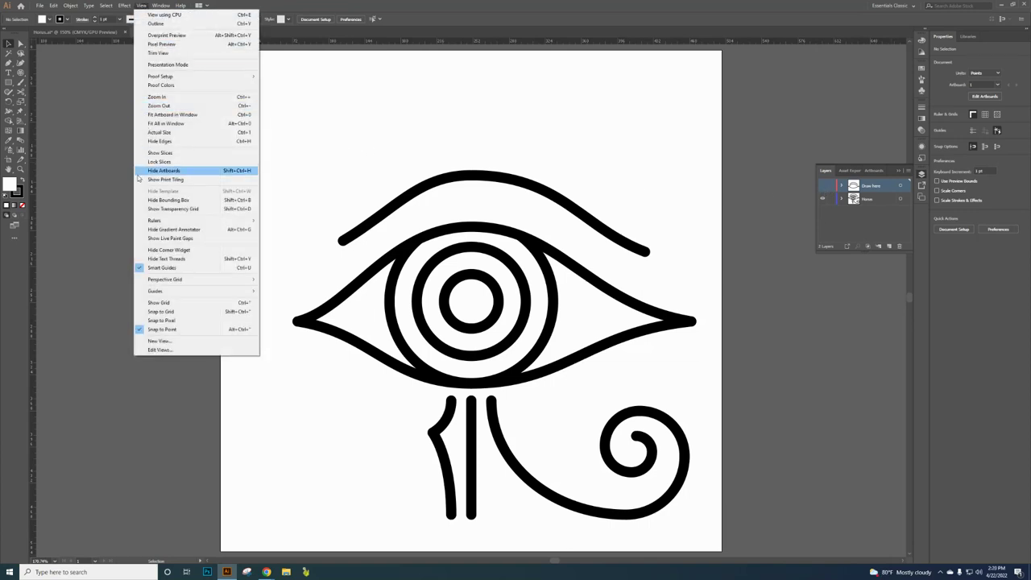
mouse_move(195, 292)
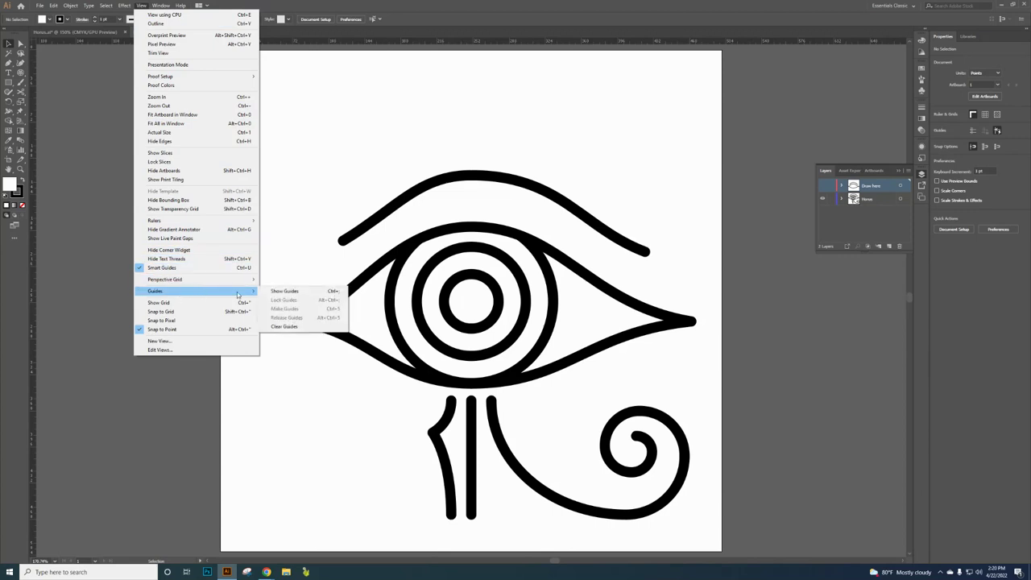
left_click(294, 293)
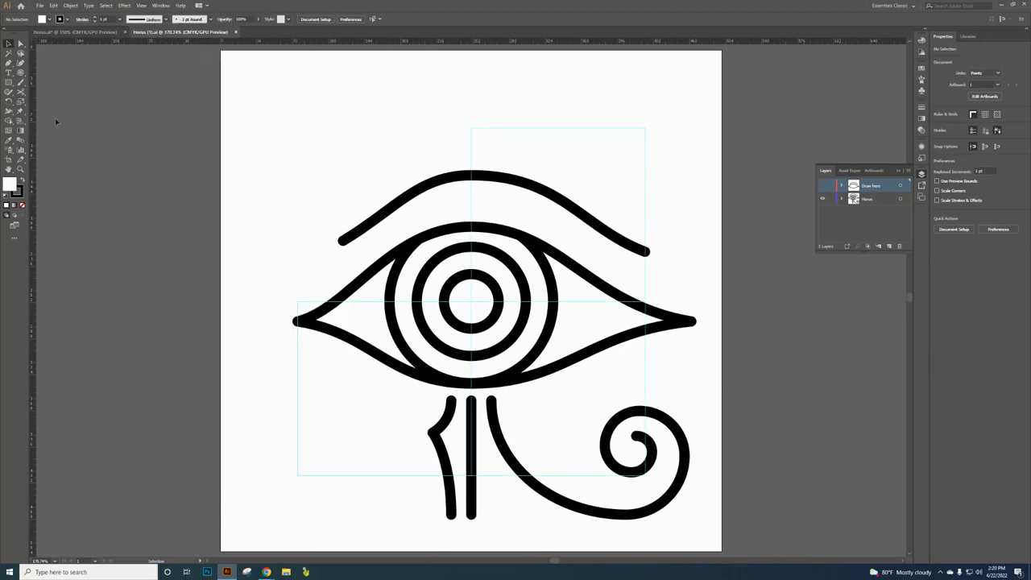
Draw a 173.25 pt square on the Horus layer from the circles' centre to the missing upper-left corner of the guides.
left_click(9, 82)
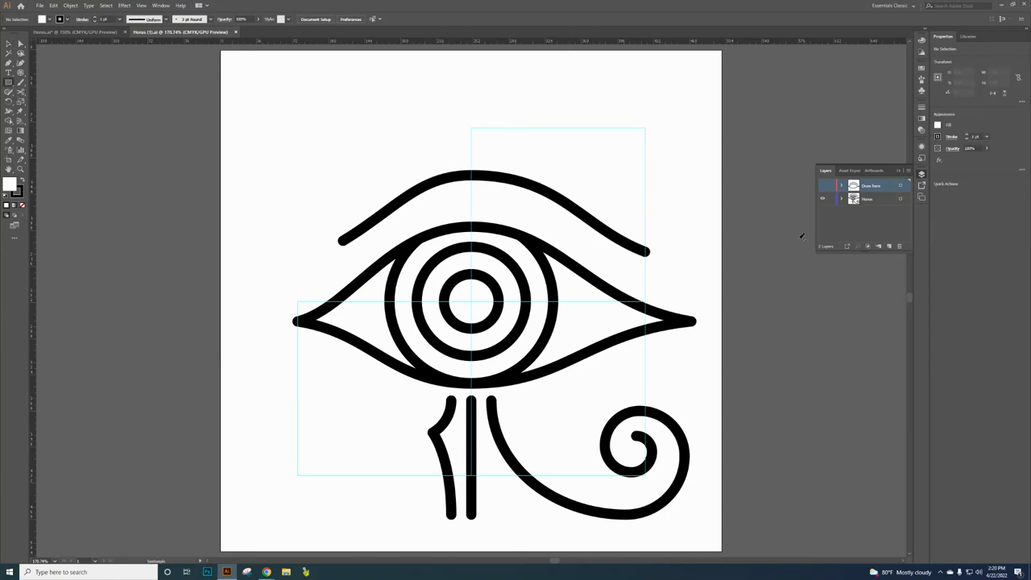
left_click(880, 201)
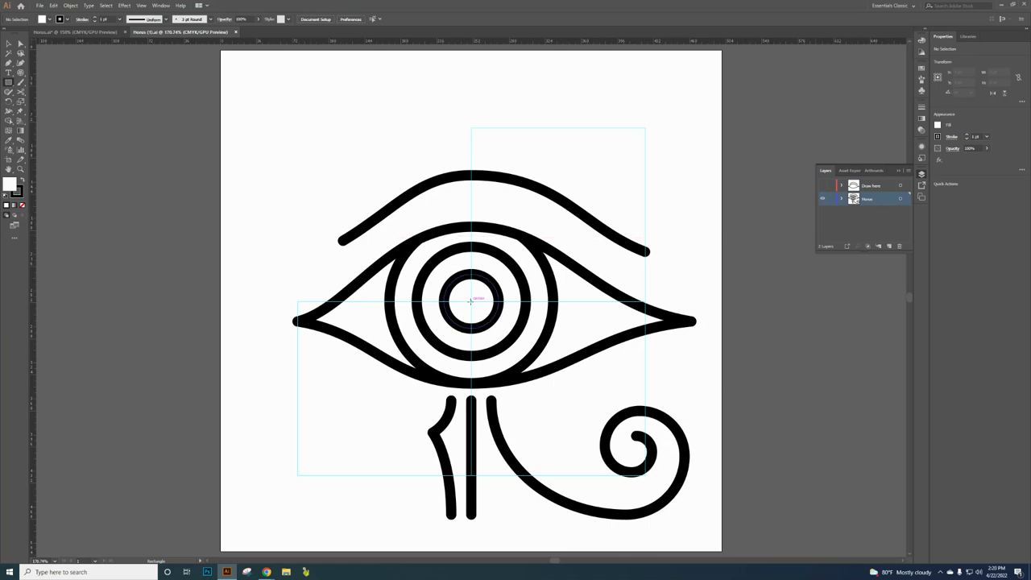
left_click_drag(472, 300, 297, 127)
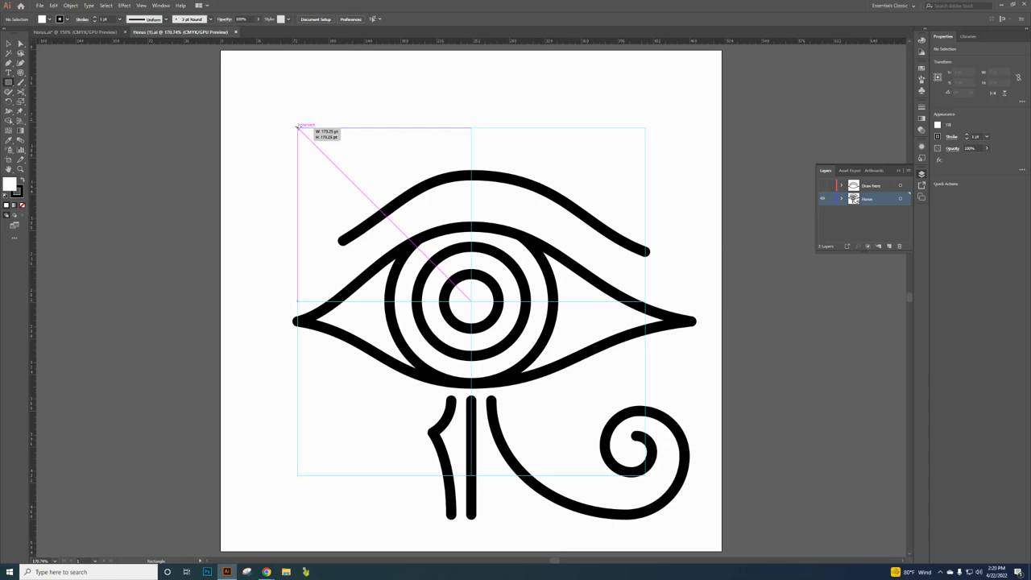
left_click_drag(299, 126, 299, 127)
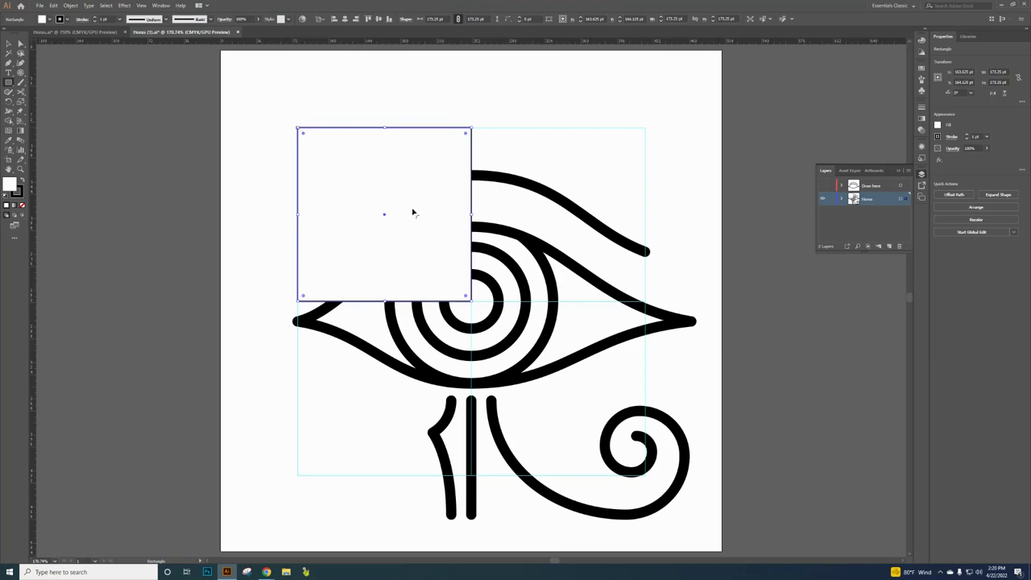
Convert the new square into a guide and deselect it.
left_click(146, 8)
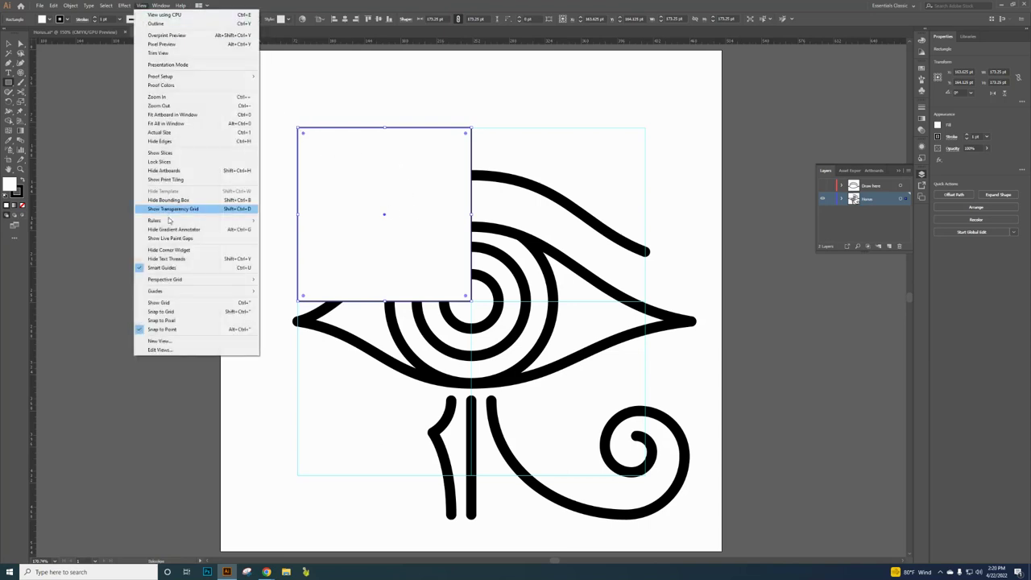
mouse_move(197, 291)
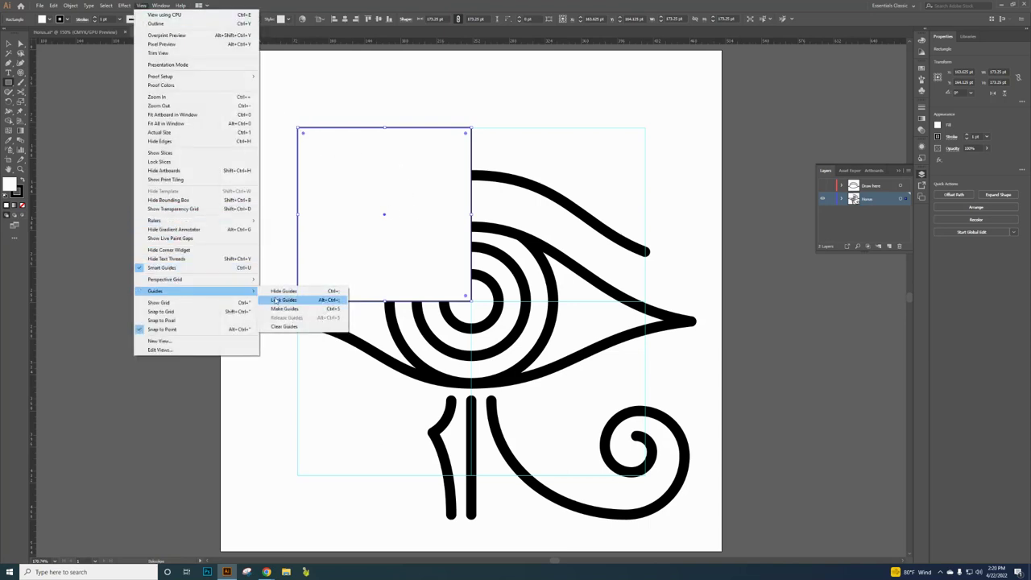
left_click(283, 309)
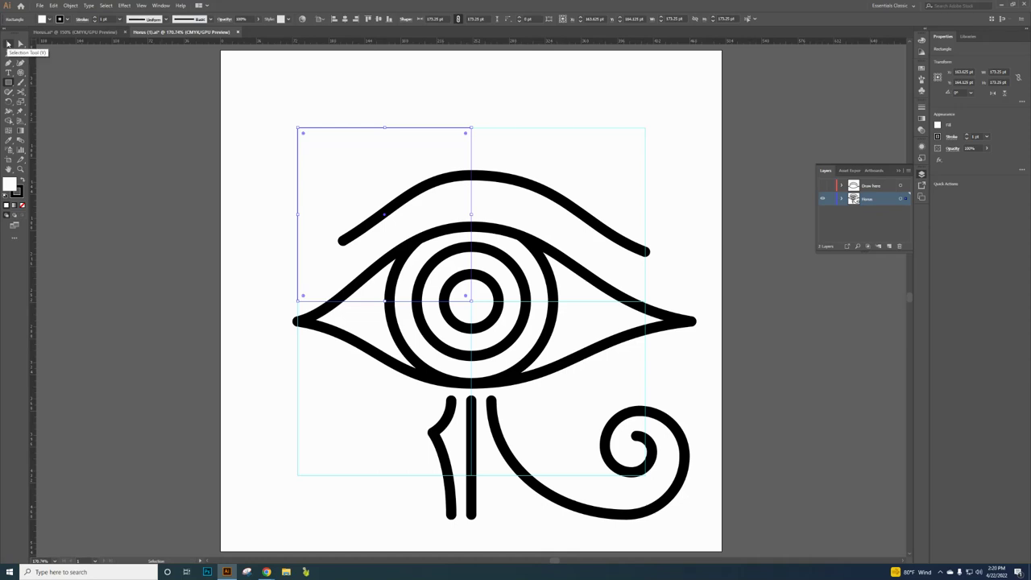
left_click(8, 45)
left_click(201, 177)
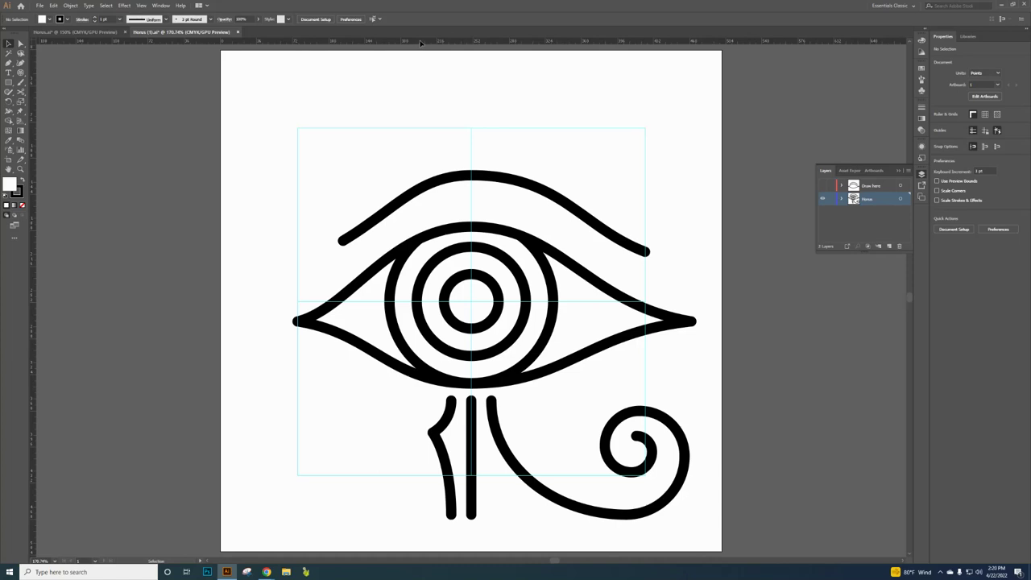
Place horizontal ruler guides at the upper and lower ends of the vertical line below the eye.
left_click_drag(419, 43, 473, 403)
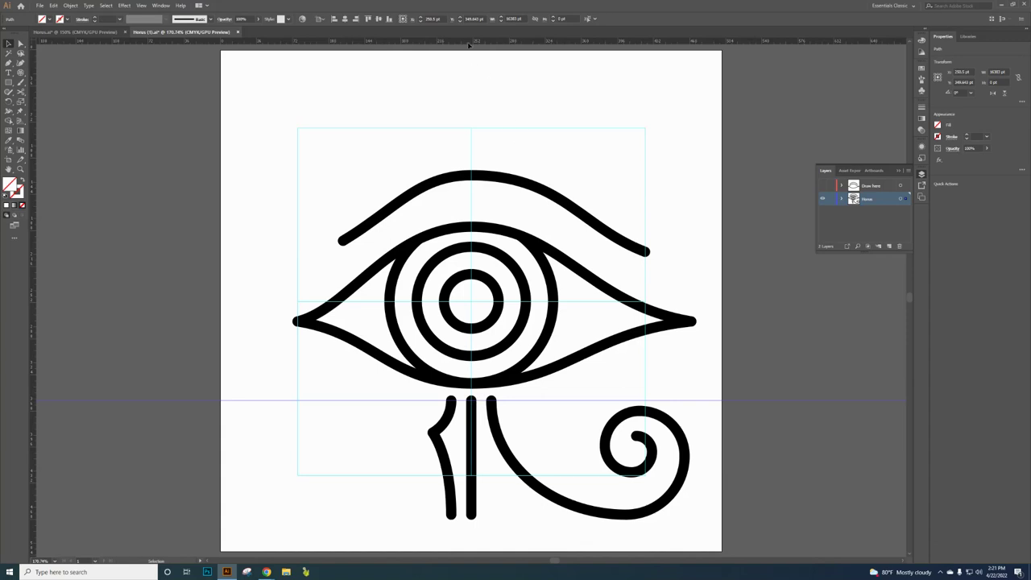
mouse_move(469, 56)
left_mouse_down()
mouse_move(437, 481)
mouse_move(472, 514)
left_mouse_up()
left_click_drag(472, 514, 472, 514)
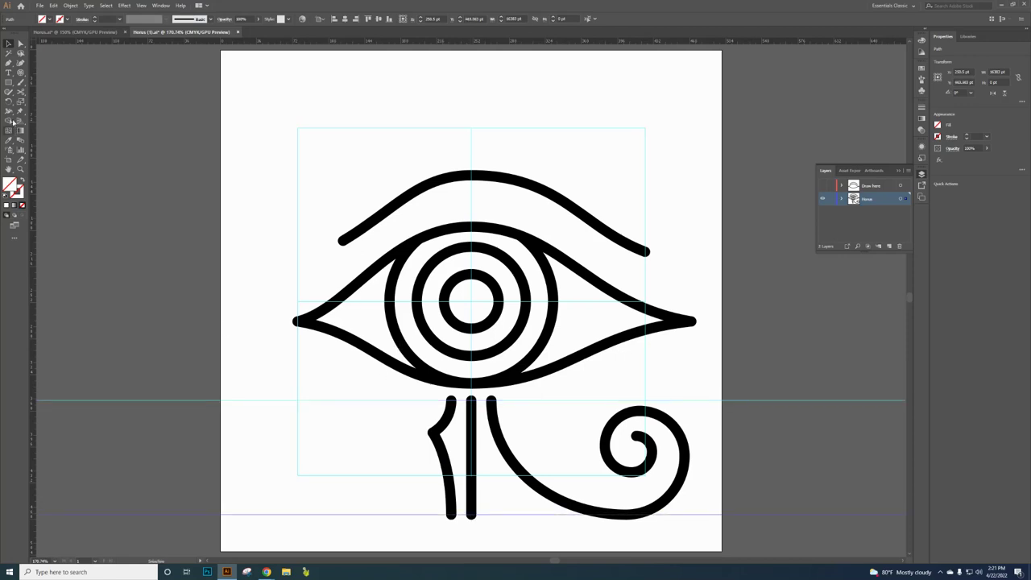
left_click(175, 198)
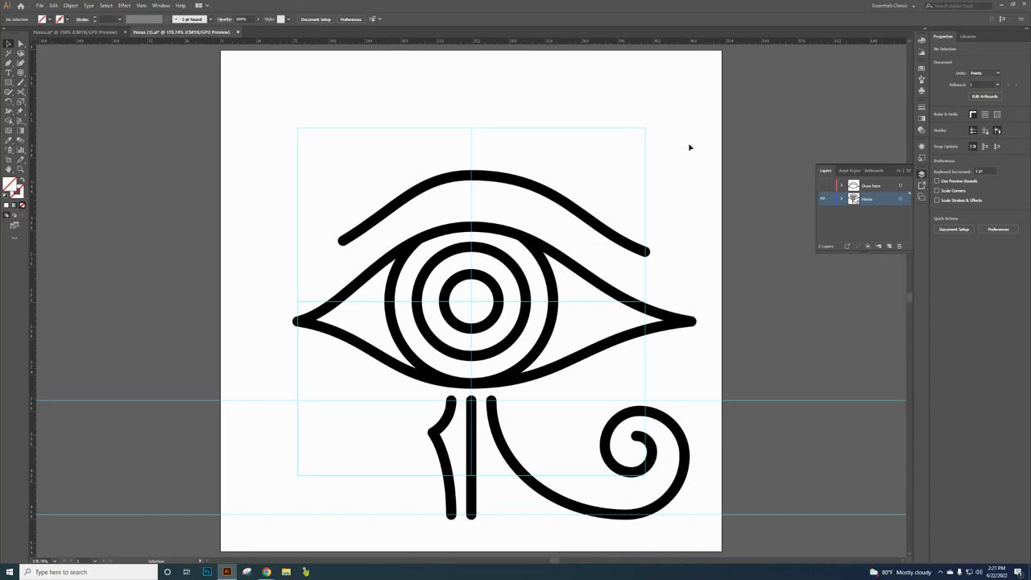
Select all the square guides around the eye together with the two horizontal guides.
left_click_drag(685, 158, 272, 101)
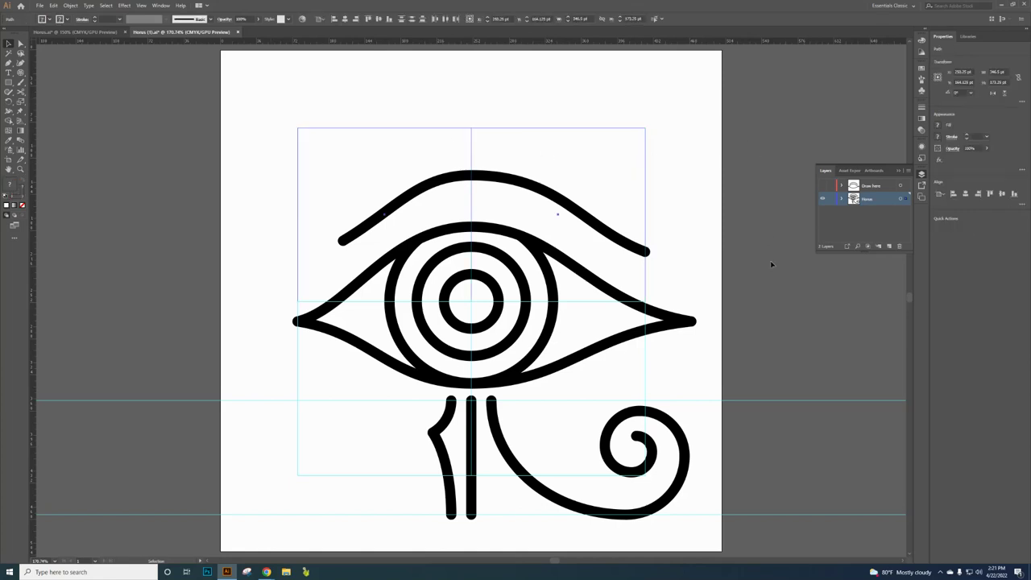
key("shift")
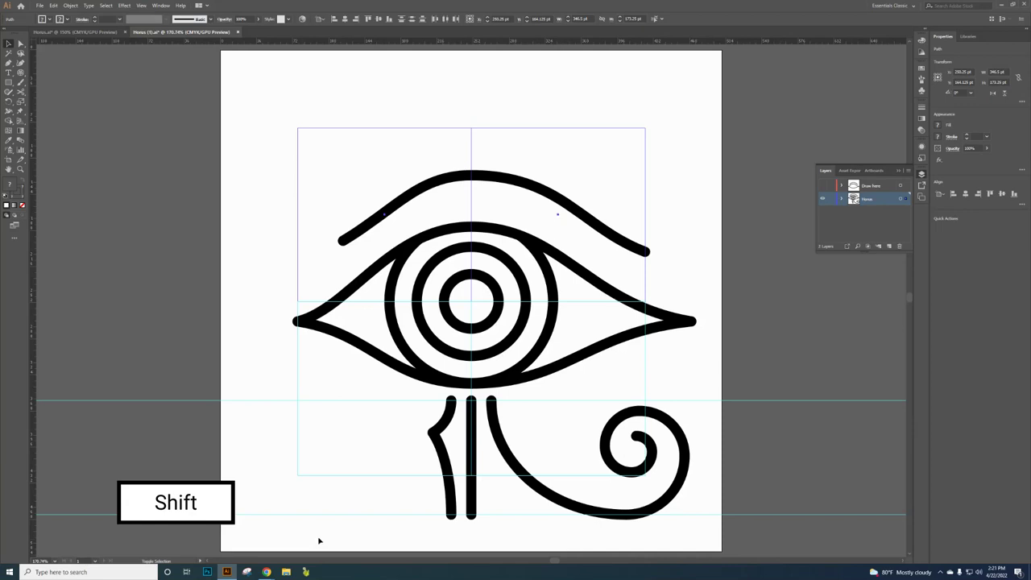
left_click_drag(318, 539, 275, 385)
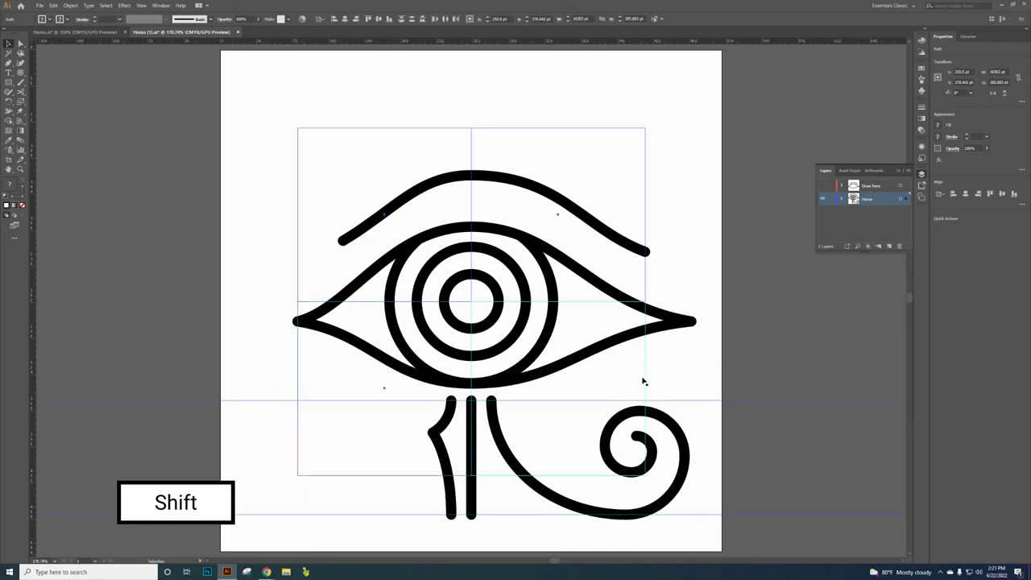
key("shift")
left_click_drag(662, 364, 632, 369)
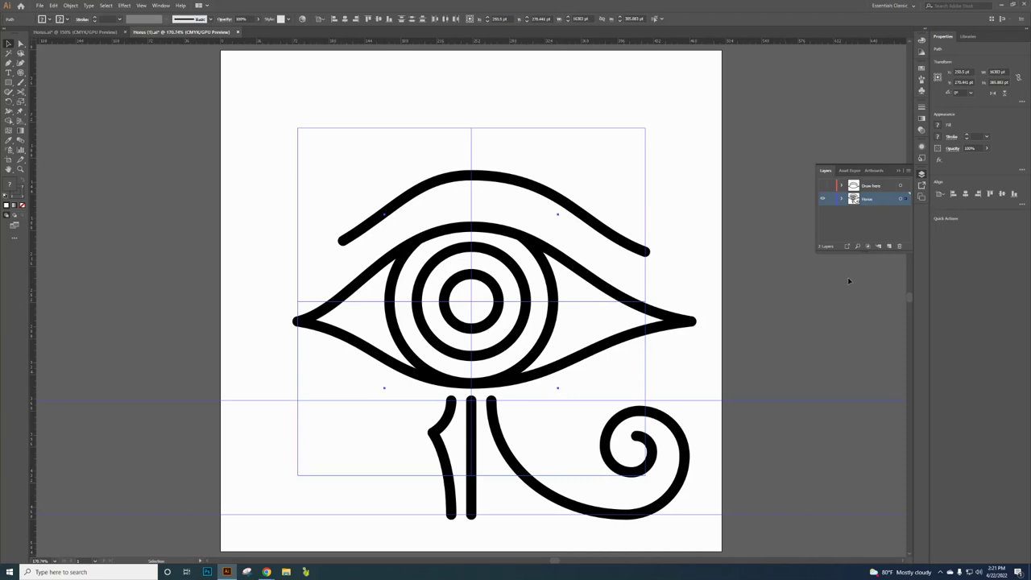
Create a new layer named guides above the Horus layer and move the selected guides onto it.
left_click(890, 246)
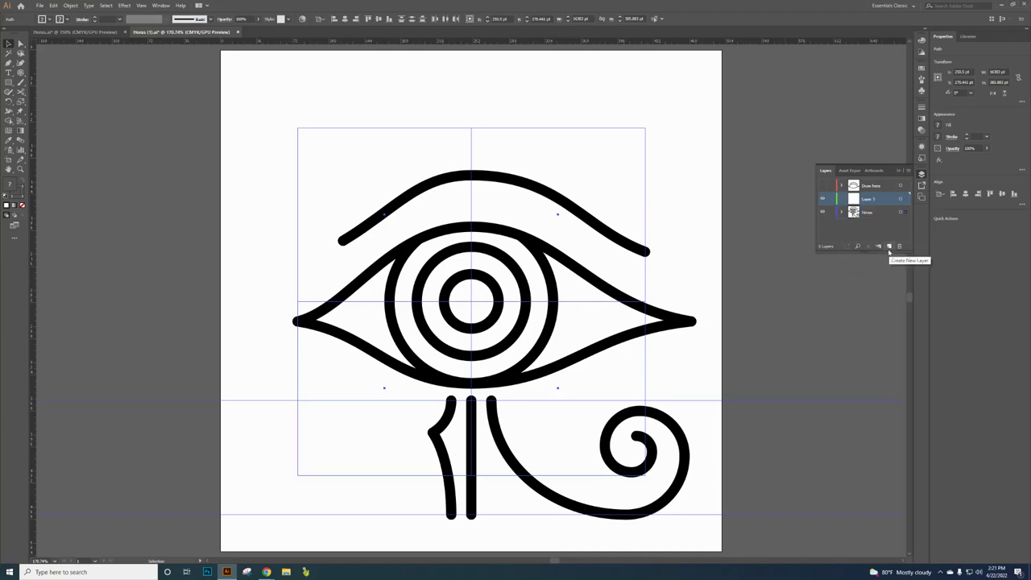
double_click(868, 200)
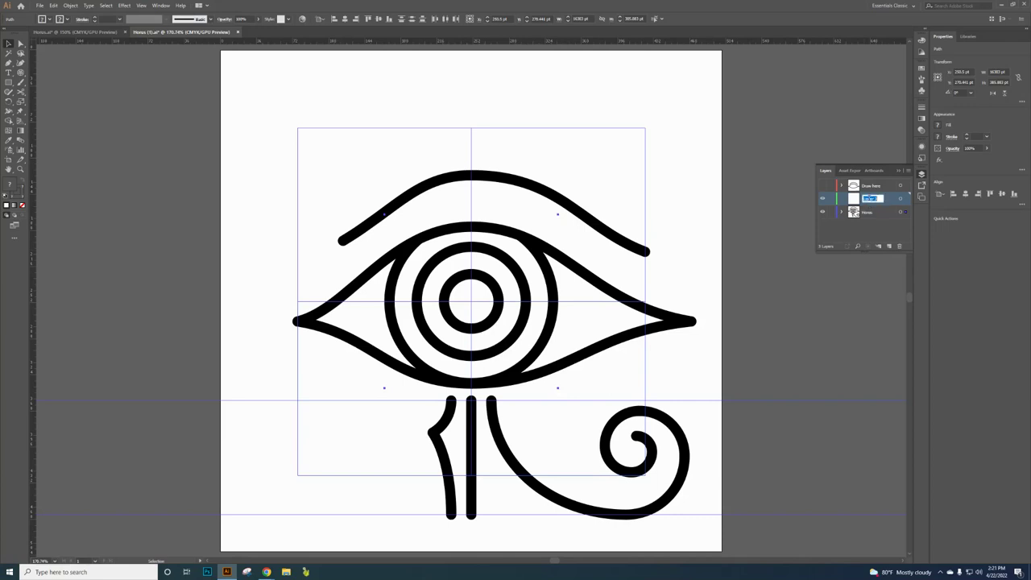
type("des")
key("Return")
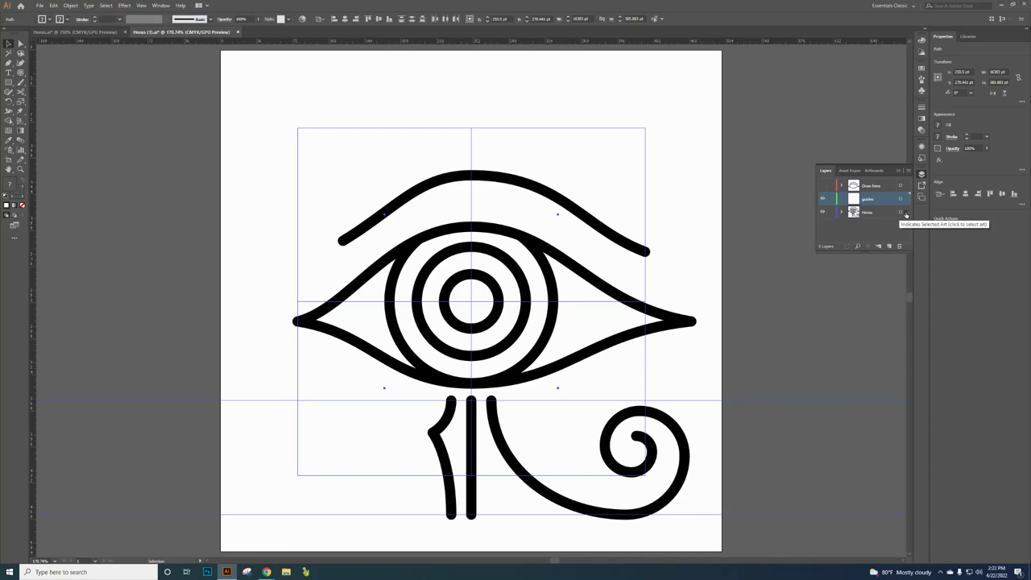
left_click(905, 201)
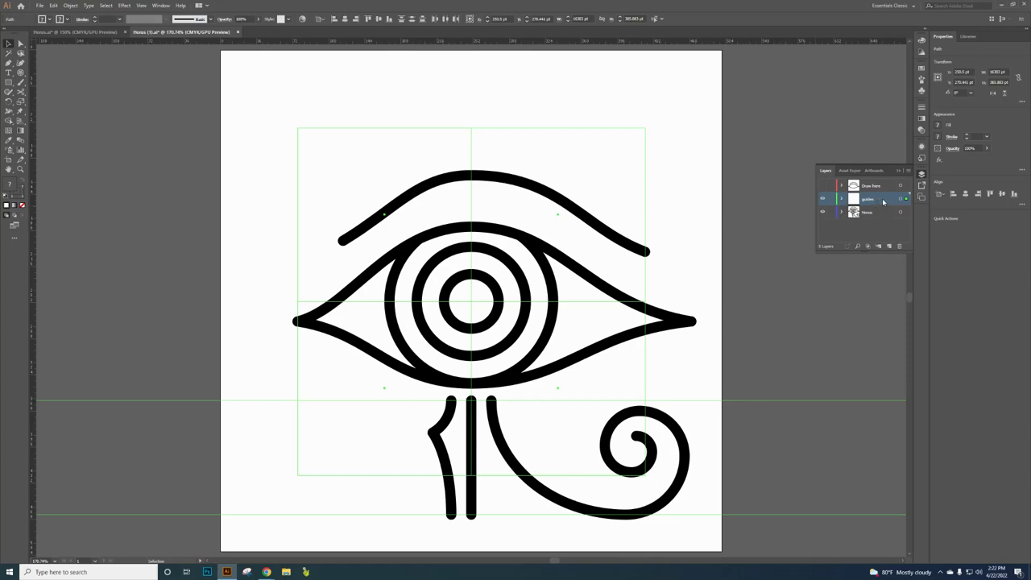
double_click(883, 202)
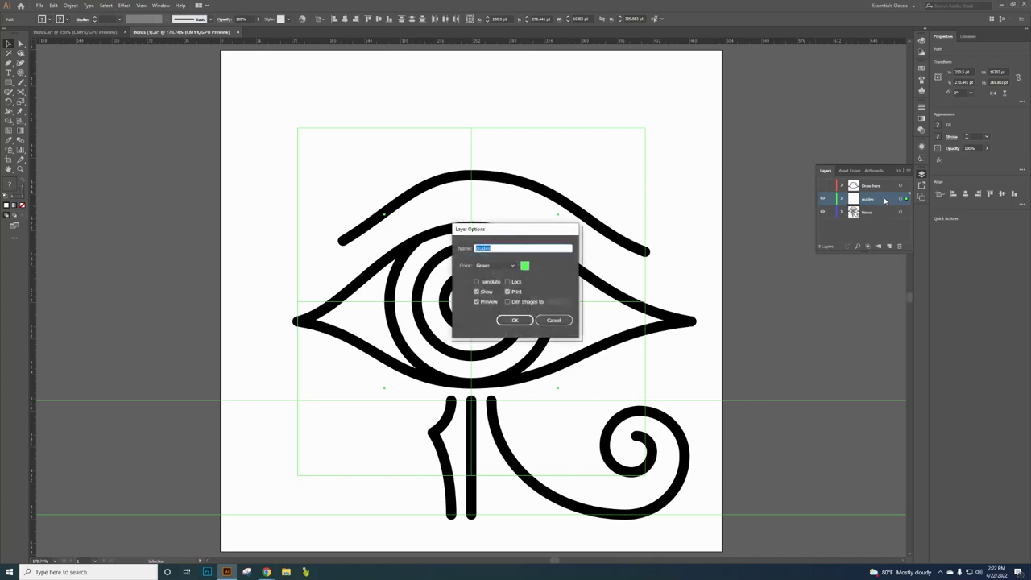
left_click(512, 267)
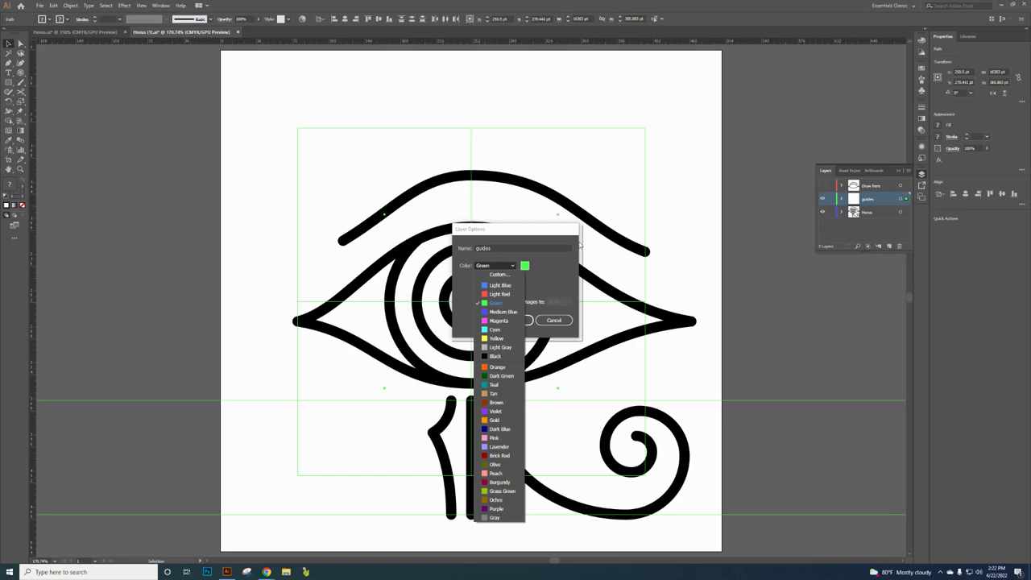
left_click(559, 323)
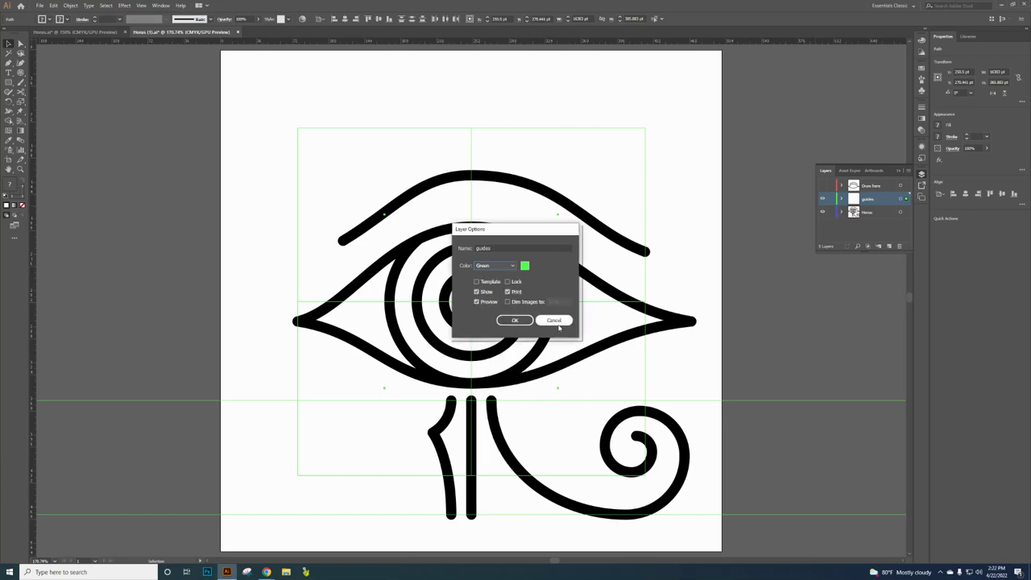
left_click(554, 320)
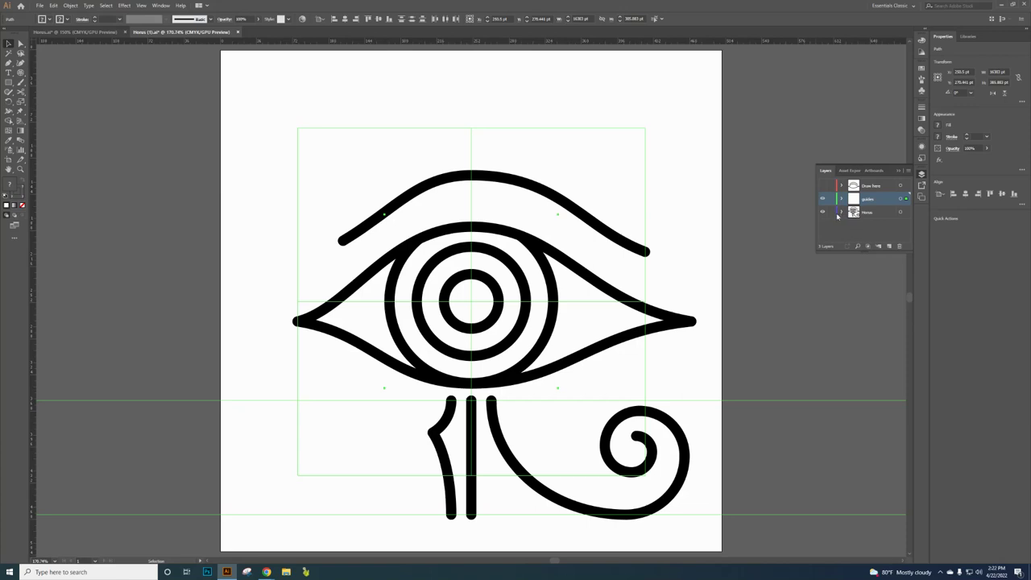
Select all artwork on the Horus layer and set its opacity to 30%.
left_click(879, 215)
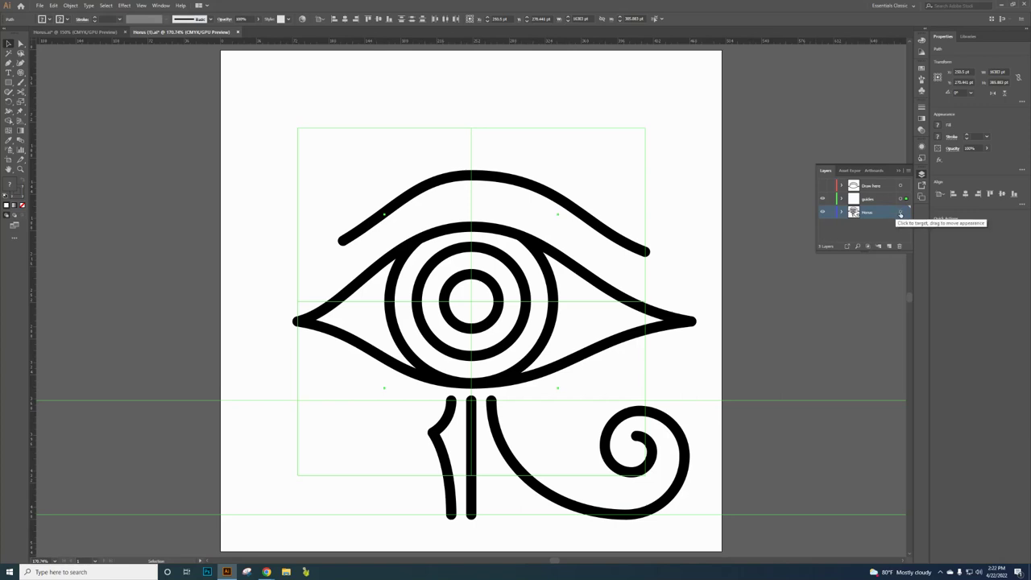
left_click(900, 212)
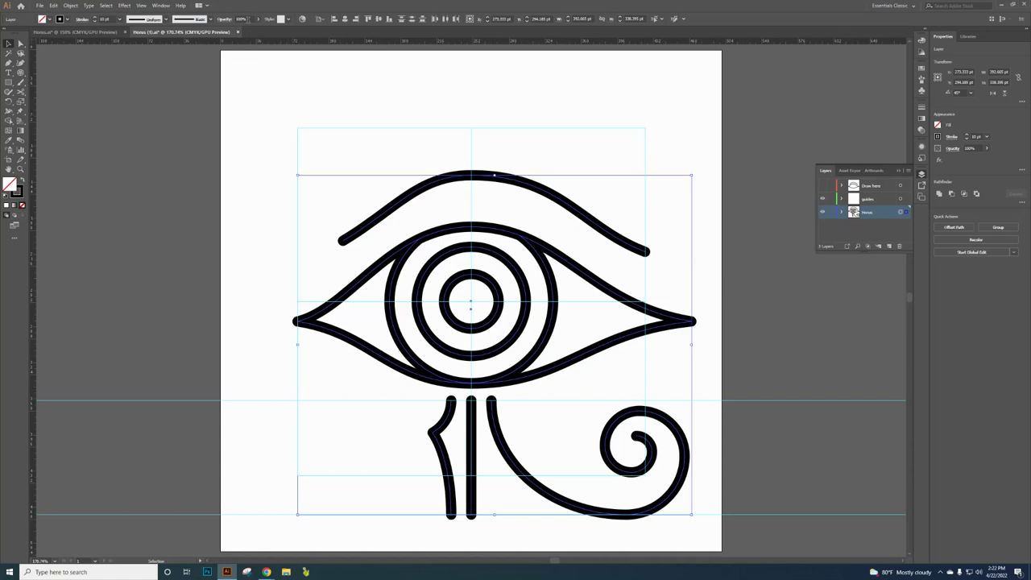
left_click(241, 19)
type("5")
key("Return")
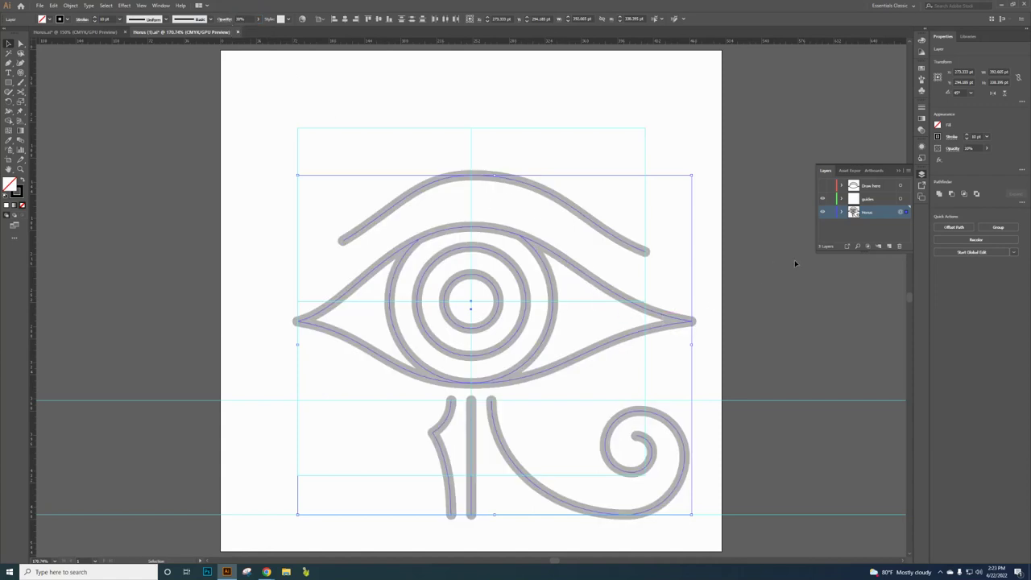
Lock the Horus and guides layers, and make the Draw here layer active and visible.
left_click(833, 214)
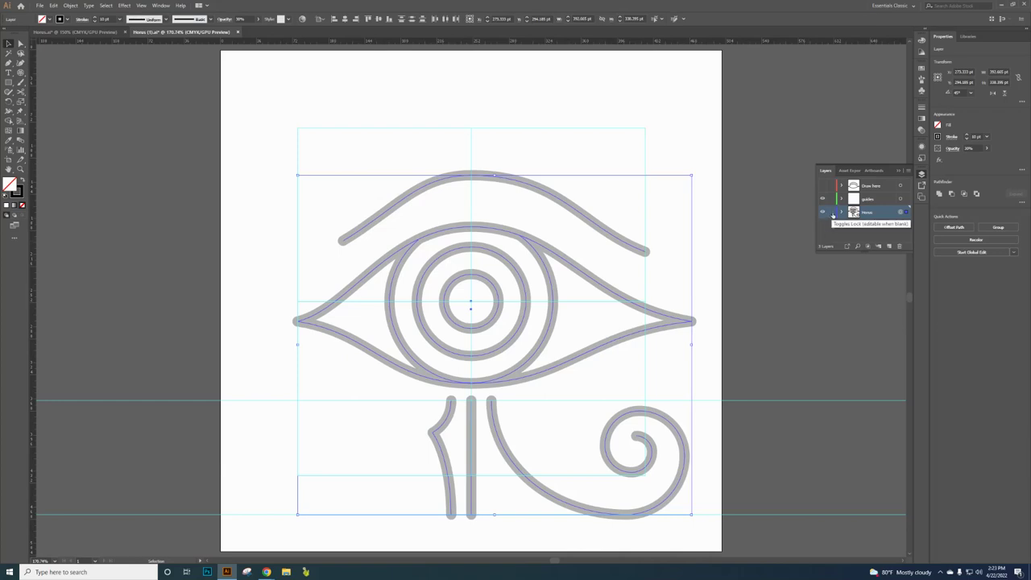
left_click(832, 212)
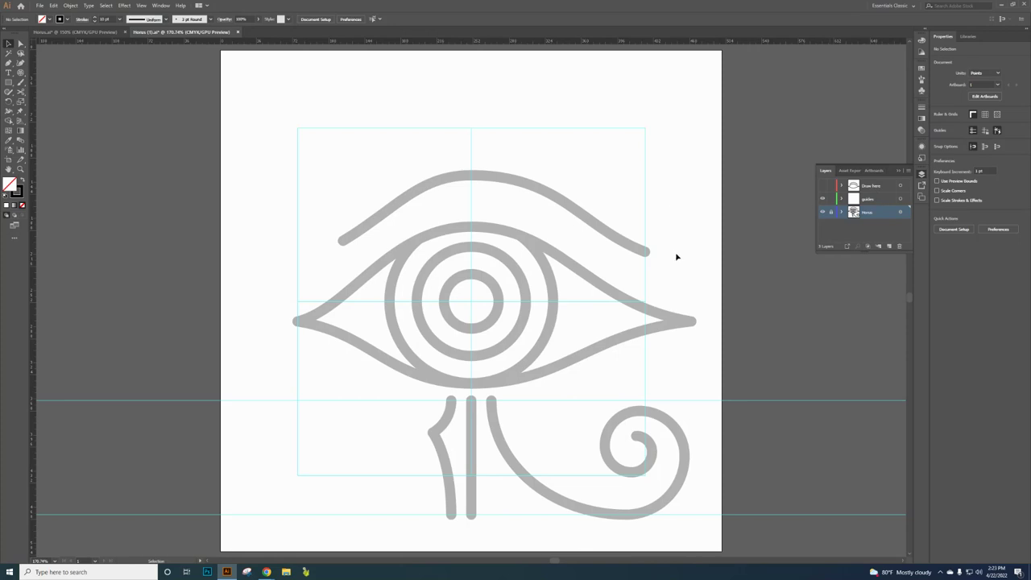
left_click(831, 199)
left_click(885, 188)
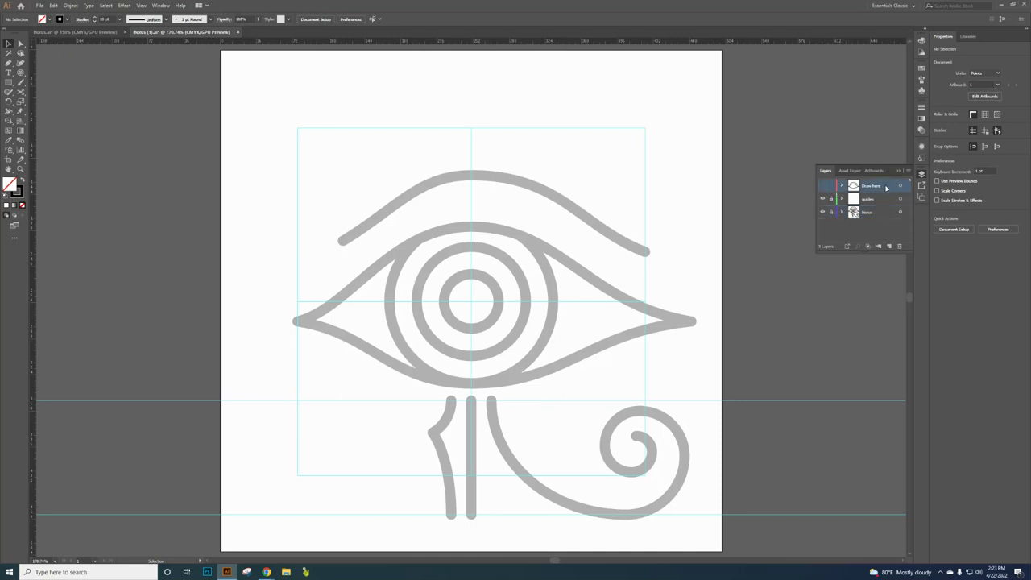
left_click(822, 186)
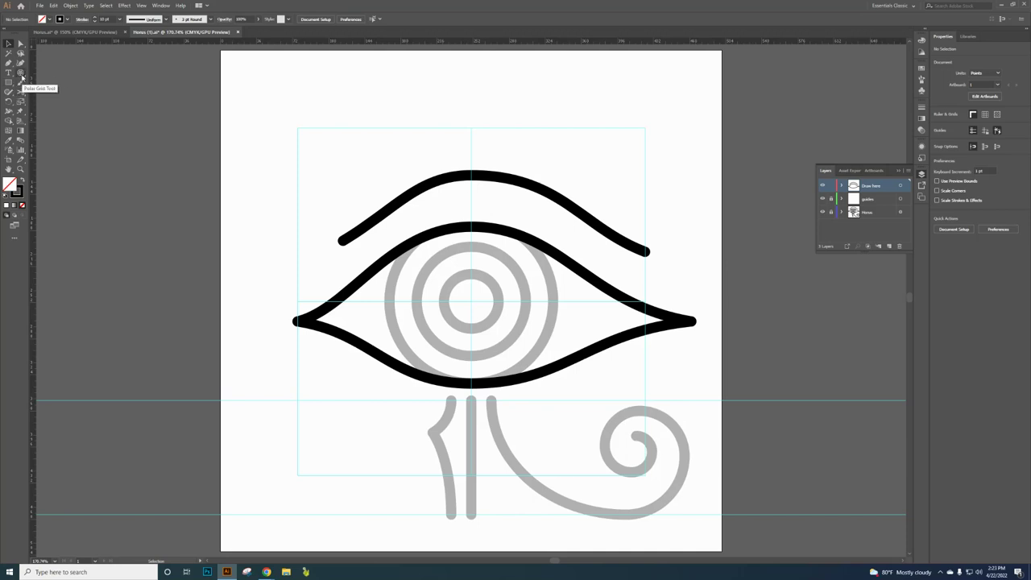
Draw a vertical line segment about 114 pt long over the grey centre line below the eye, between the two horizontal guides.
left_click(21, 72)
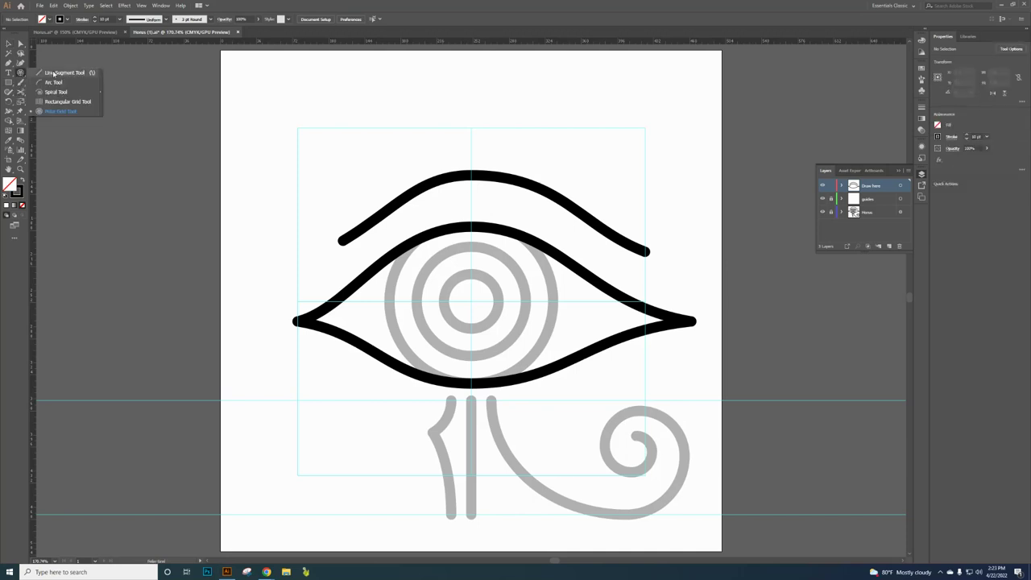
left_click(53, 72)
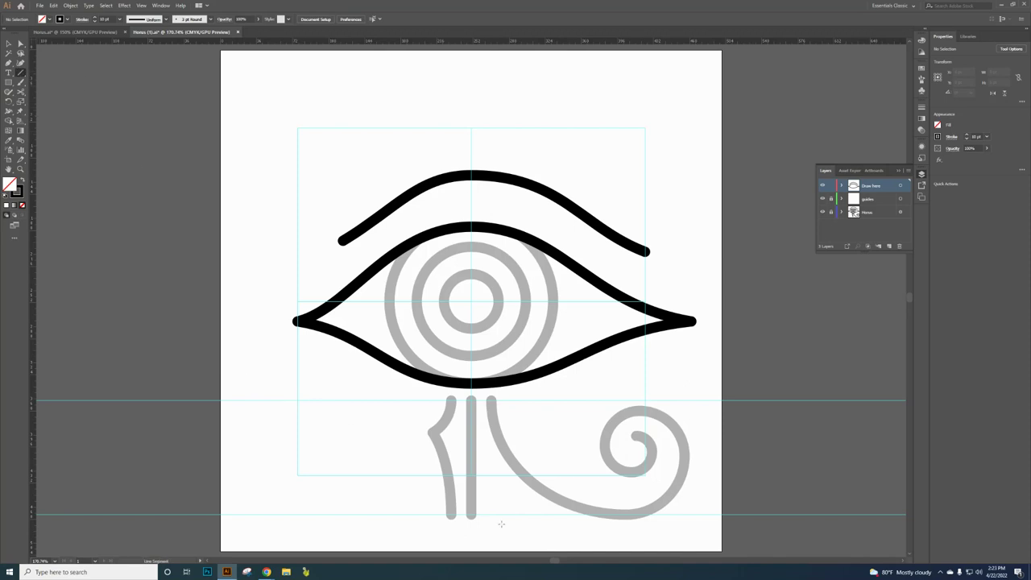
scroll(493, 411, "down", 4)
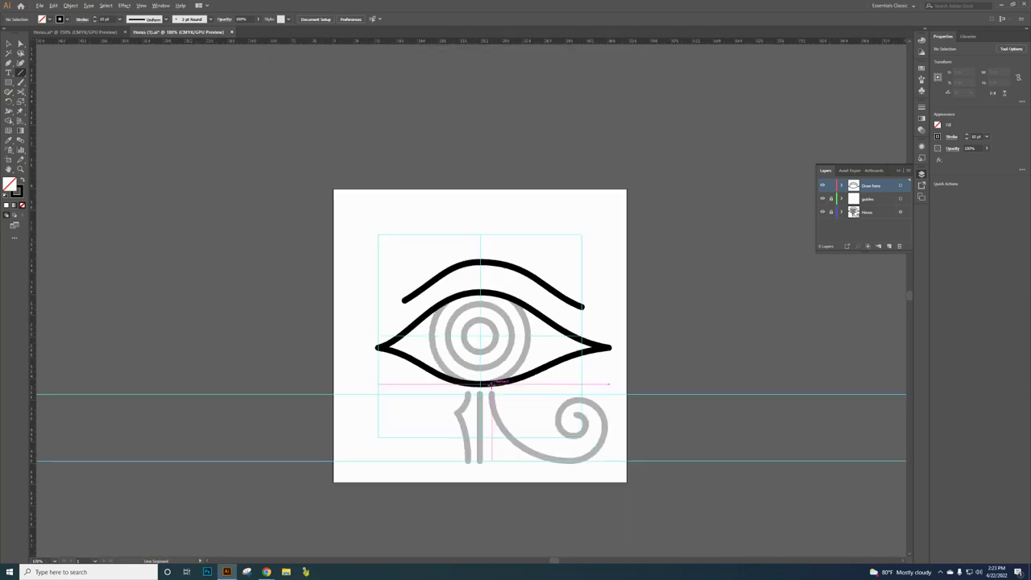
scroll(493, 412, "up", 2)
scroll(493, 411, "up", 3)
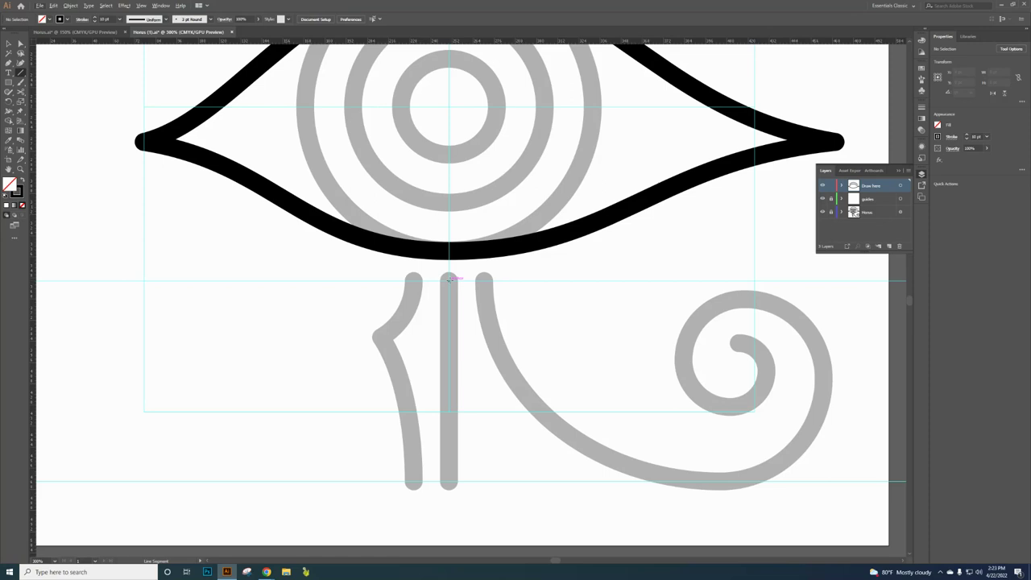
left_click_drag(450, 279, 449, 481)
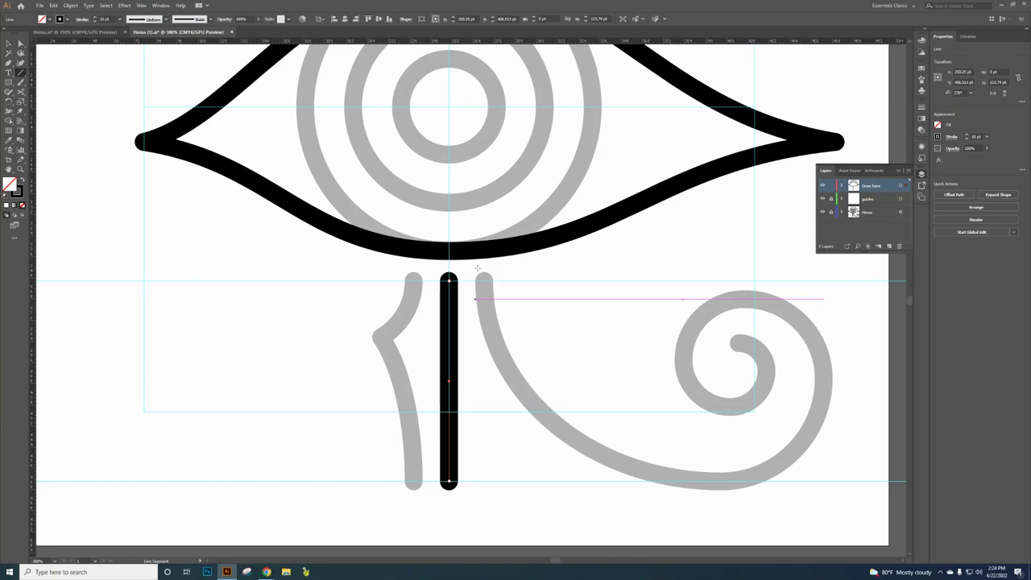
Try the butt and projecting caps on the vertical line's stroke, and set it back to Round Cap.
left_click(83, 19)
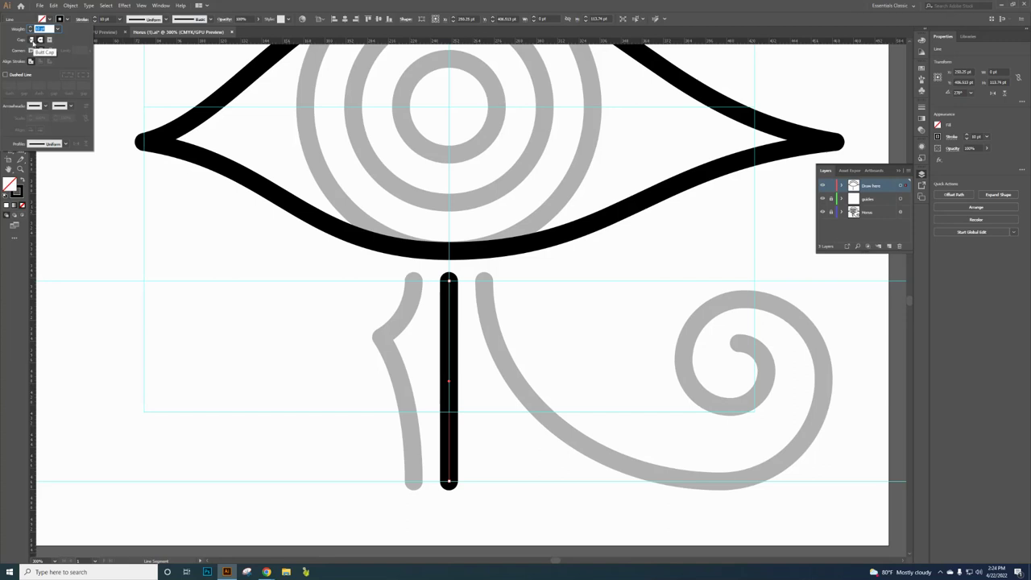
left_click(33, 39)
left_click(41, 39)
left_click(49, 40)
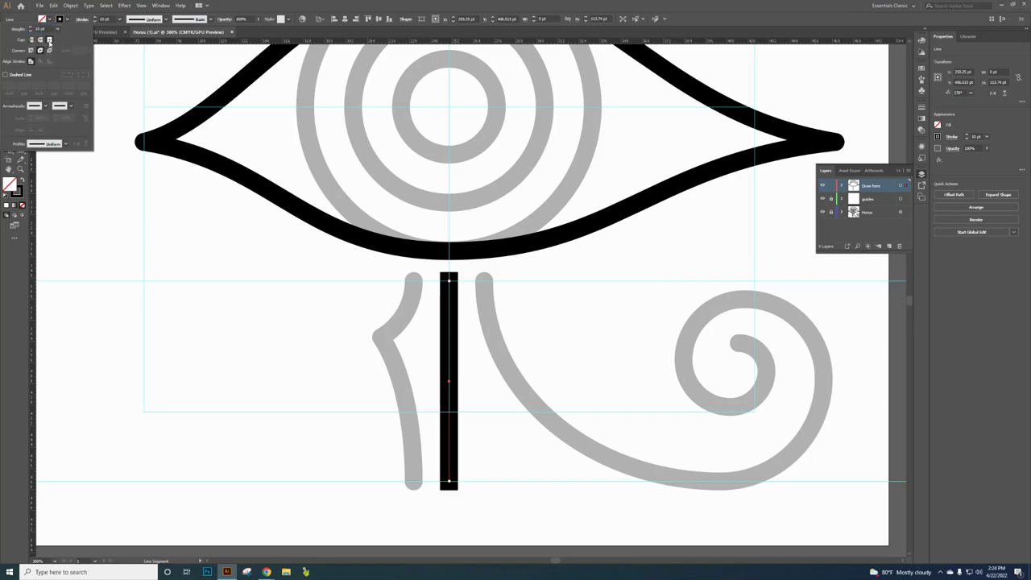
left_click(41, 39)
left_click(82, 20)
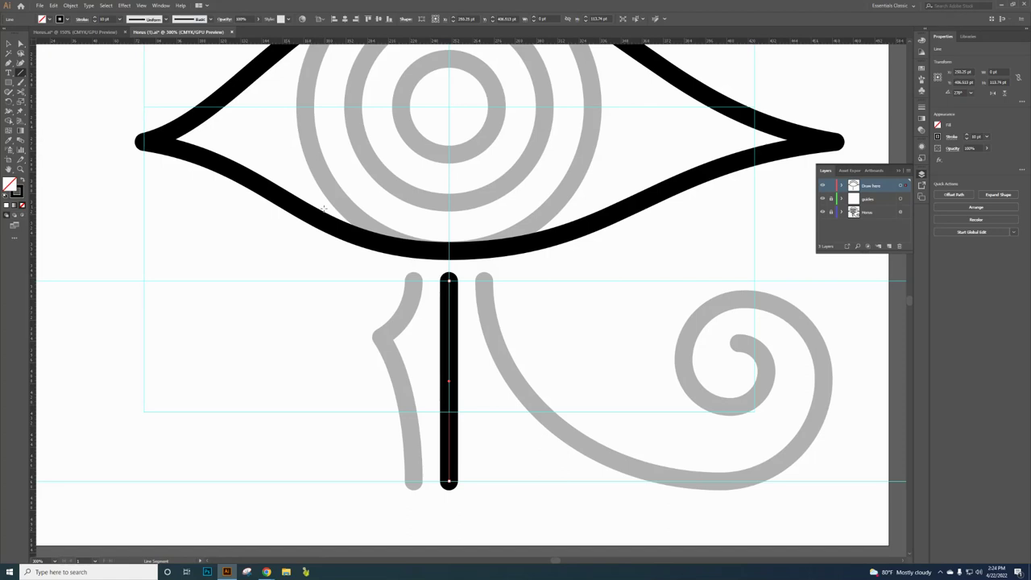
Trace the angled shape beside the vertical line with two crossing arcs, about 62 × 44 pt from its upper end and 71 × 123 pt from its lower end.
left_click_drag(21, 73, 50, 83)
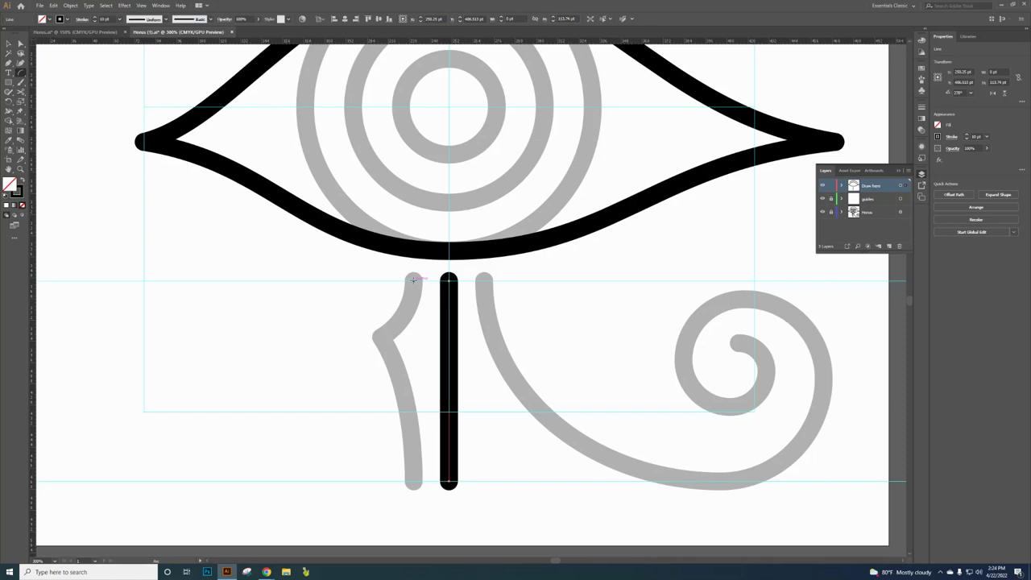
mouse_move(413, 280)
left_mouse_down()
mouse_move(337, 367)
mouse_move(304, 359)
left_mouse_up()
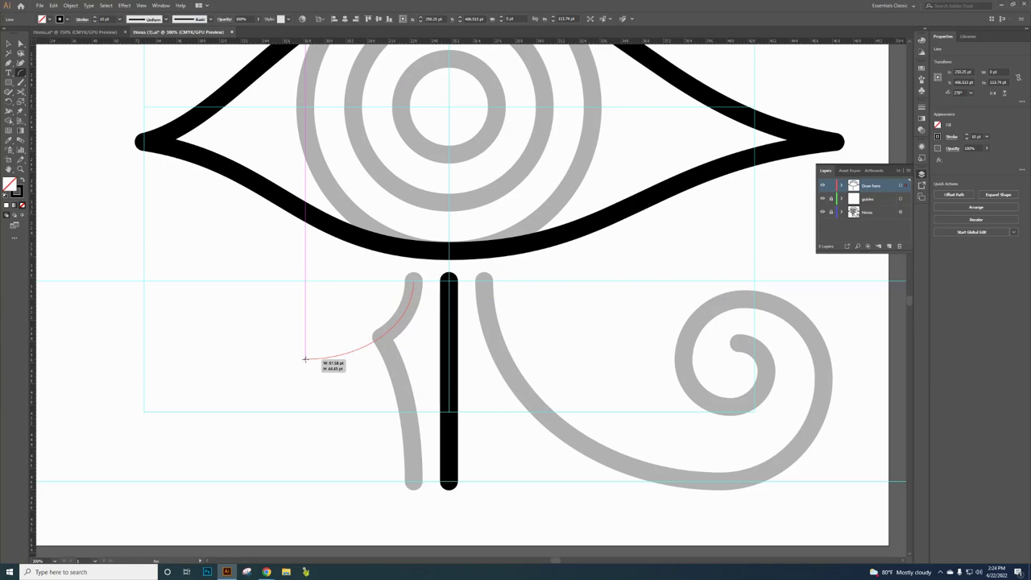
left_click_drag(304, 359, 305, 359)
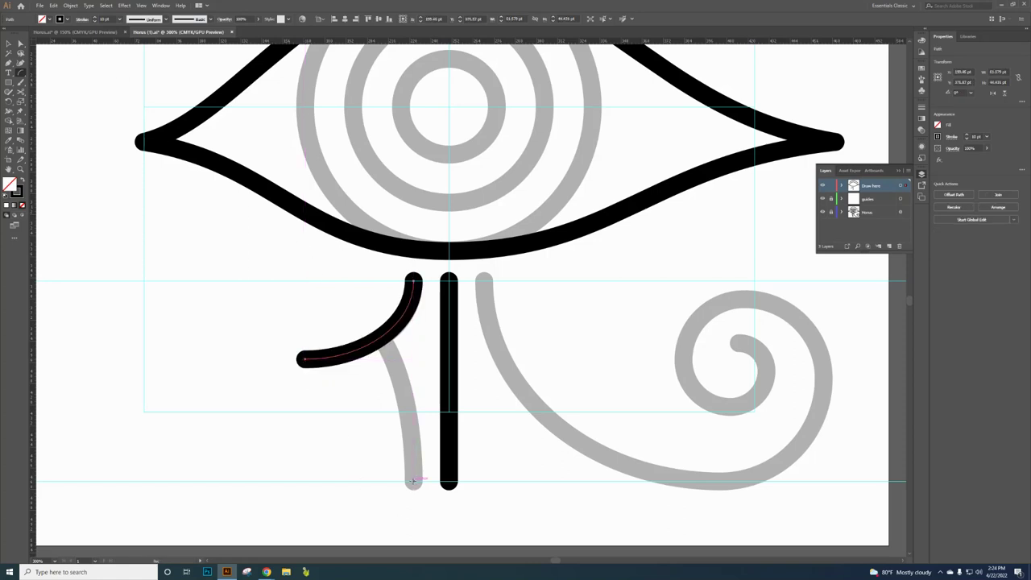
mouse_move(413, 481)
left_mouse_down()
mouse_move(366, 323)
mouse_move(287, 263)
left_mouse_up()
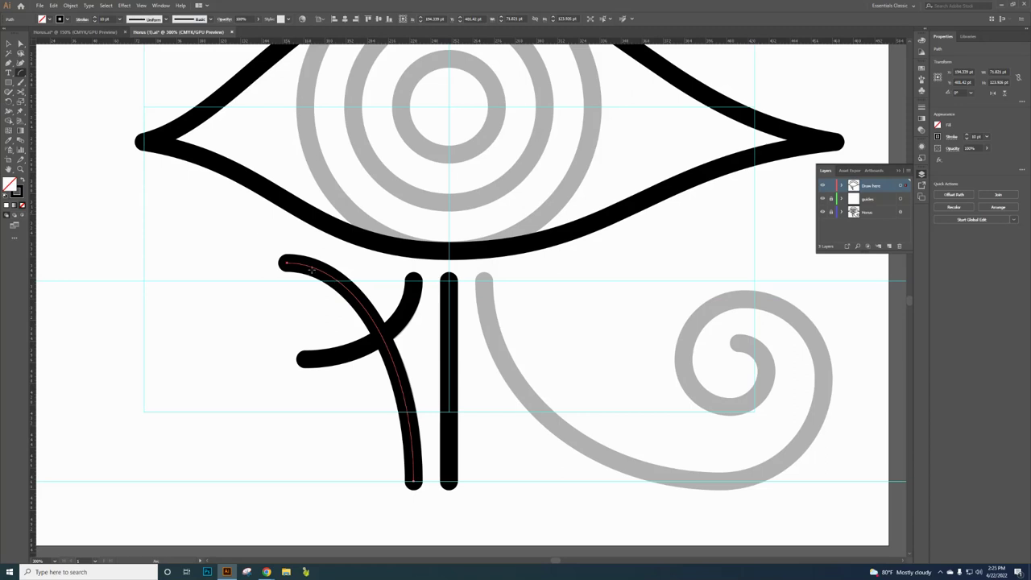
Cut the longer arc with the Scissors tool at its intersection with the shorter arc.
left_click(24, 94)
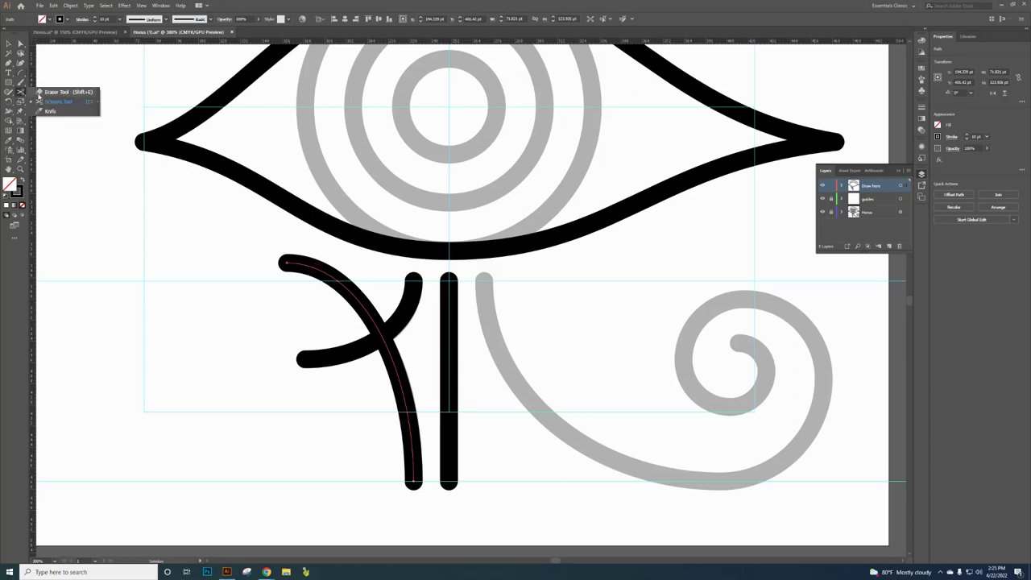
left_click(50, 96)
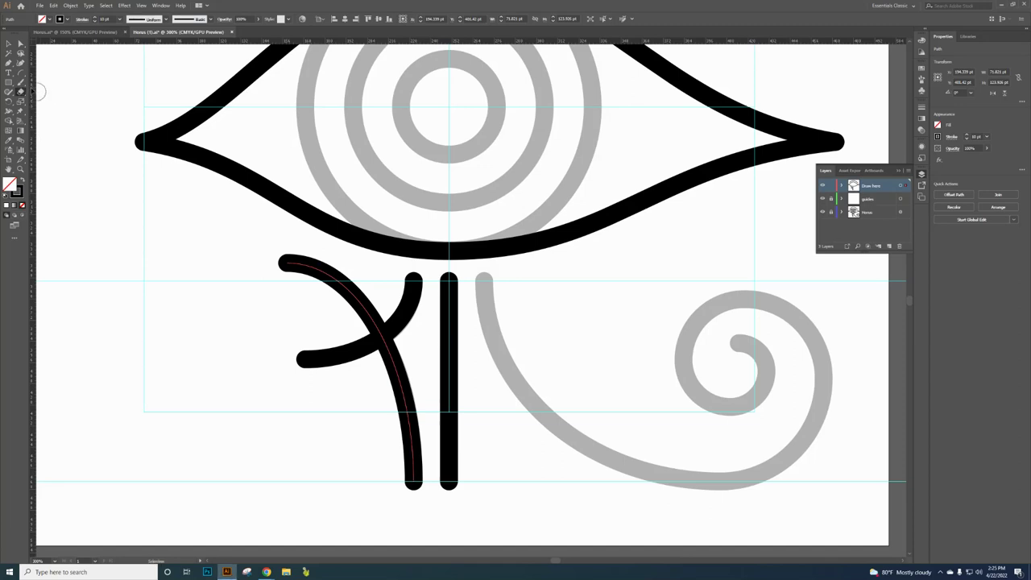
left_click(21, 91)
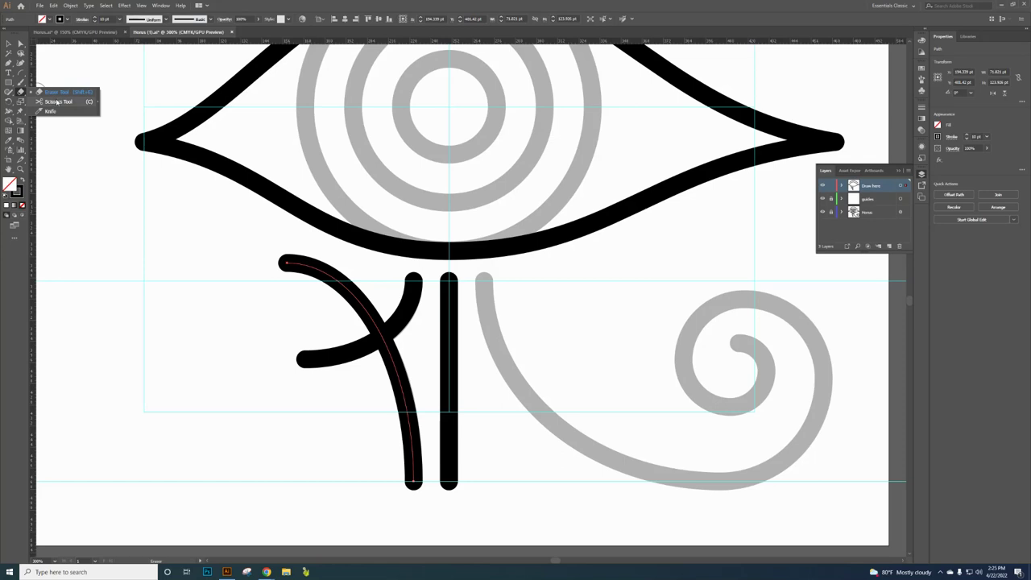
left_click(56, 101)
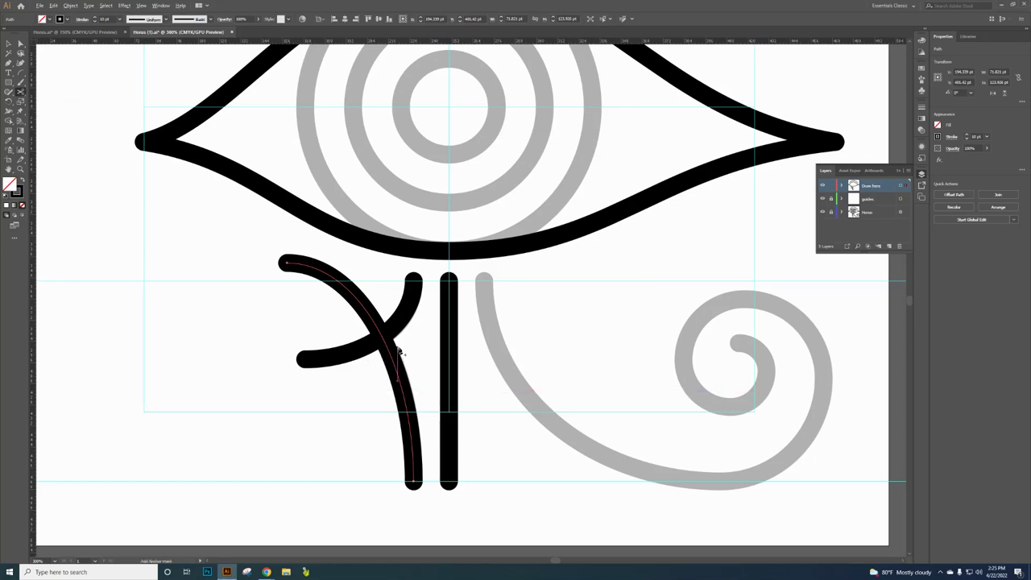
scroll(398, 352, "up", 1)
scroll(398, 352, "up", 1)
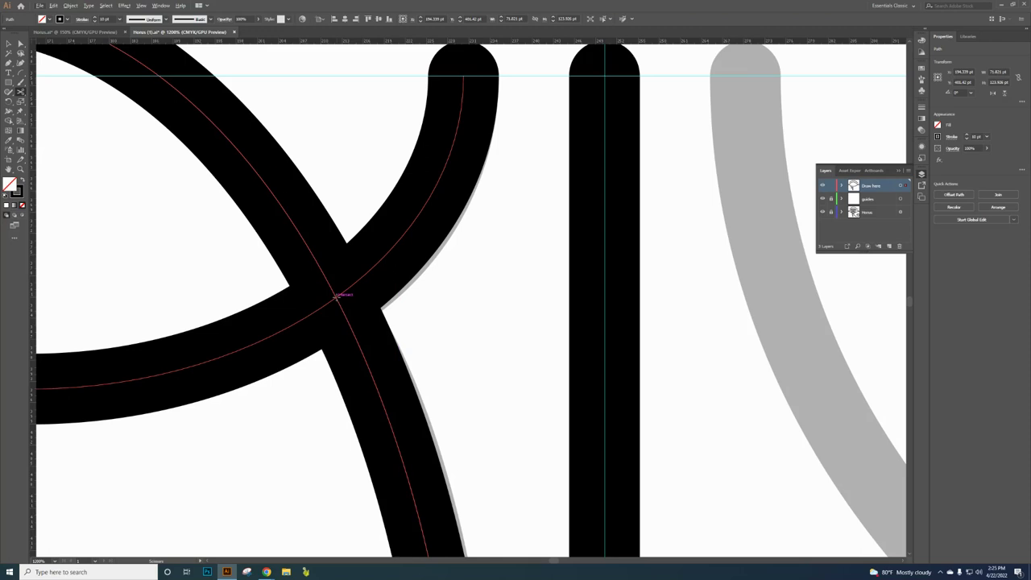
left_click(336, 296)
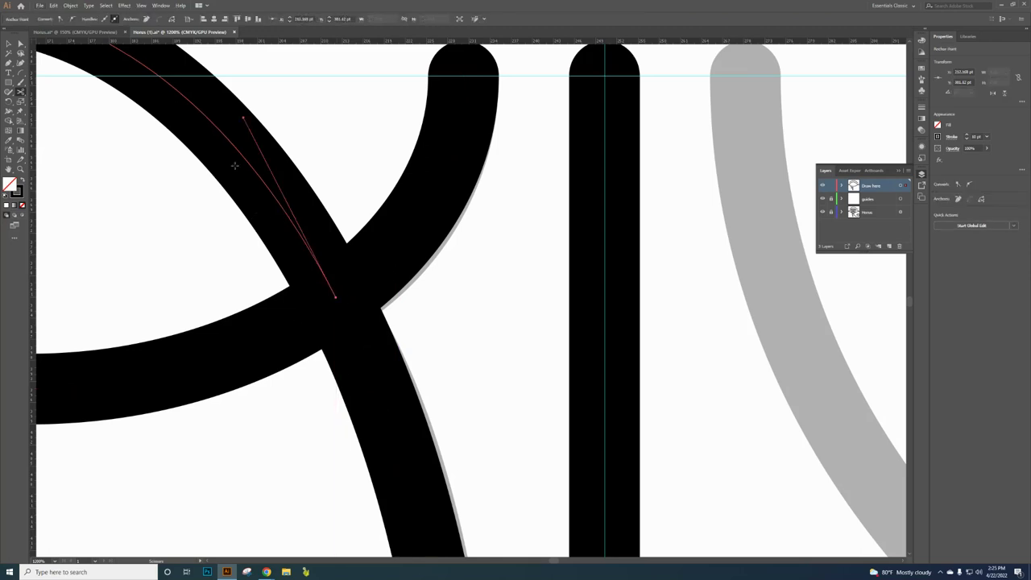
Delete the cut-off upper piece of the longer arc beyond the intersection.
scroll(281, 225, "down", 1)
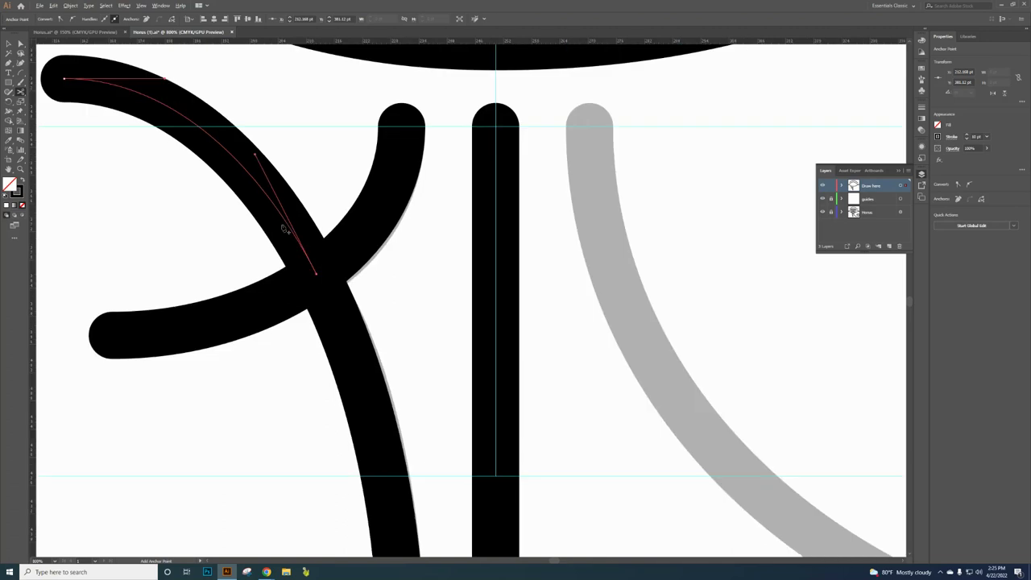
key("BackSpace")
key("BackSpace")
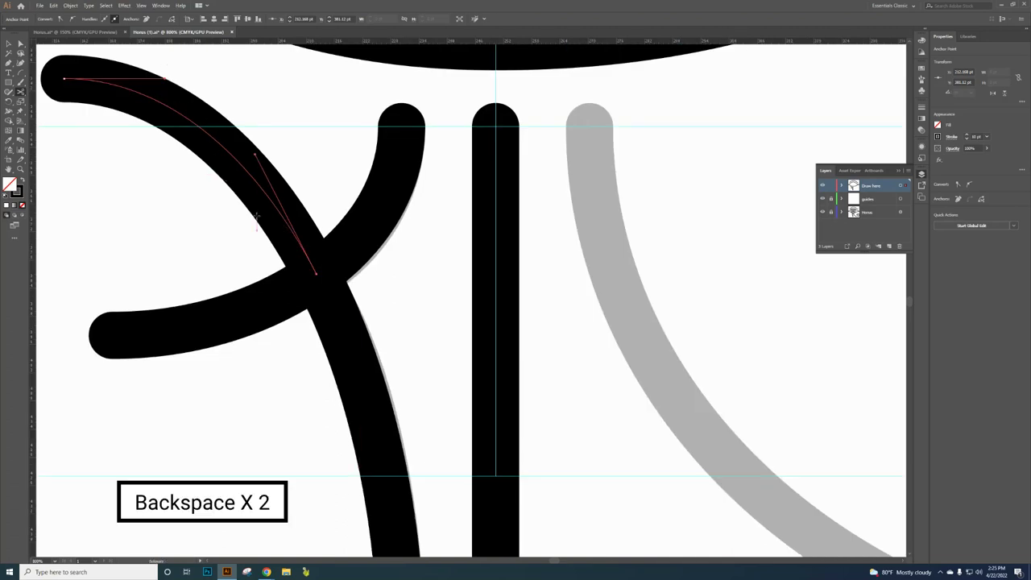
Clear the longer arc's leftover upper piece and cut the shorter arc with the Scissors tool where the two arcs meet.
key("BackSpace")
key("BackSpace")
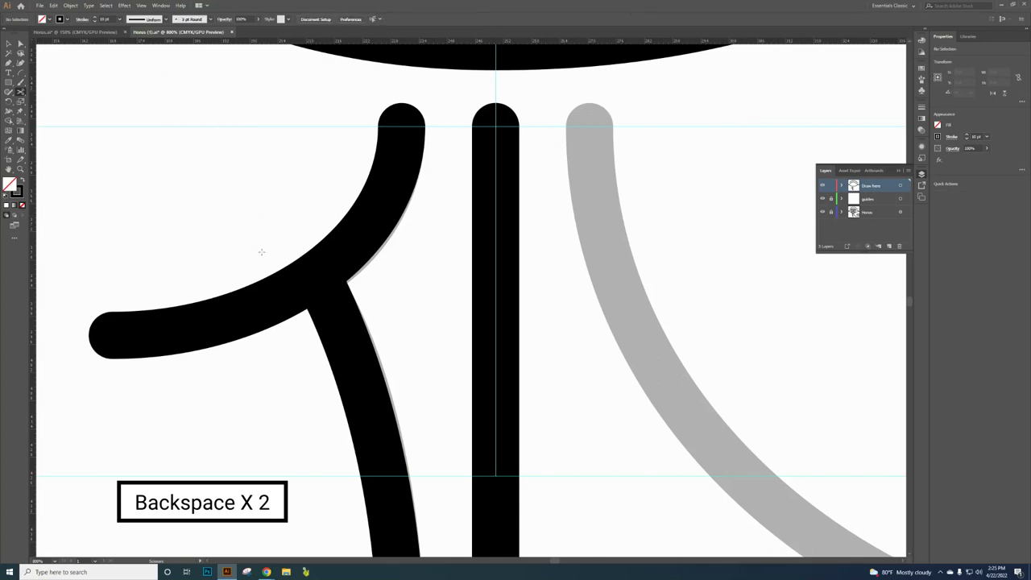
left_click(8, 44)
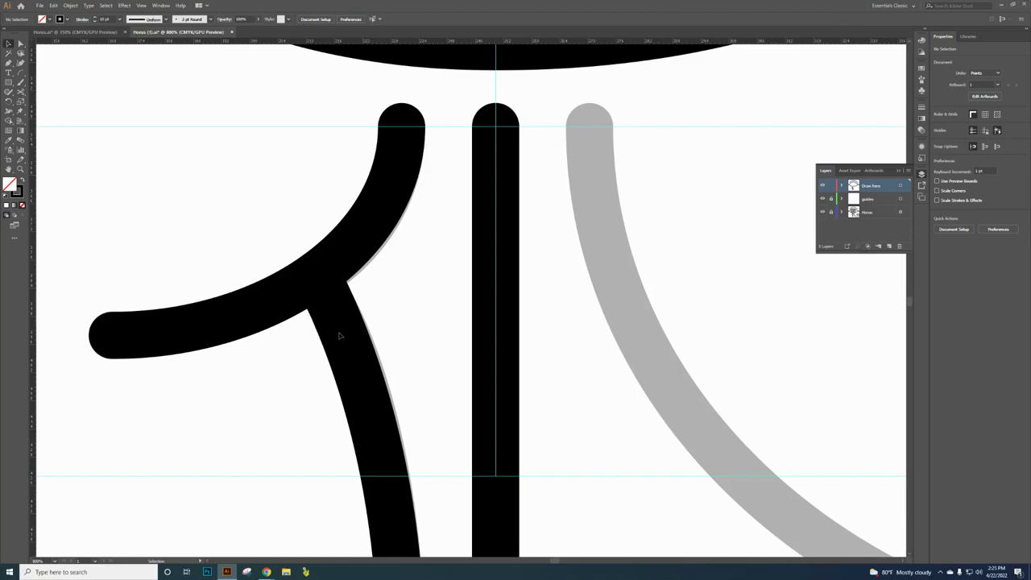
left_click(259, 309)
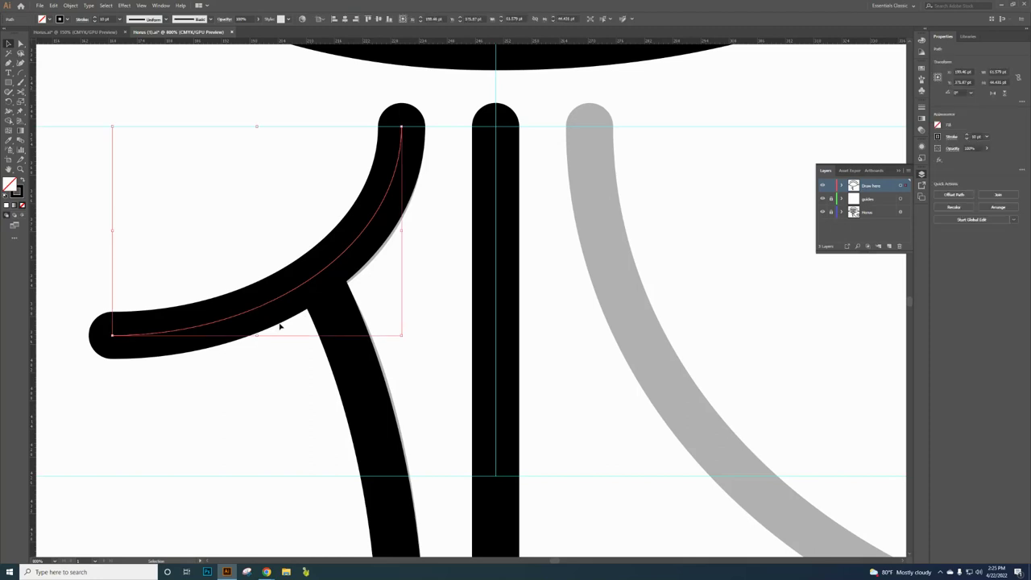
key("c")
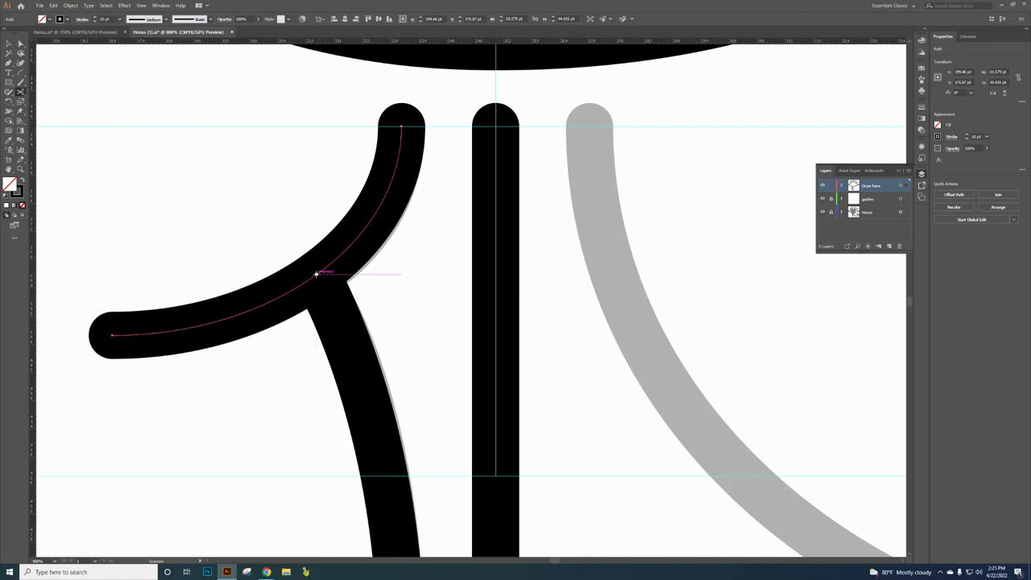
left_click(317, 273)
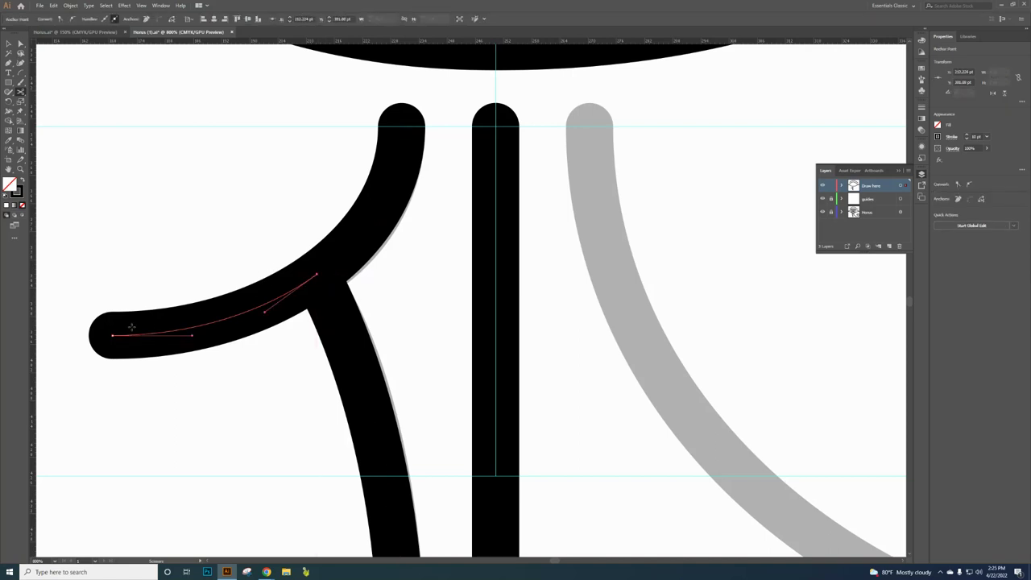
Delete the shorter arc's cut-off outer piece, keeping the part between the intersection and the upper guide.
left_click_drag(301, 275, 303, 305)
key("BackSpace")
key("BackSpace")
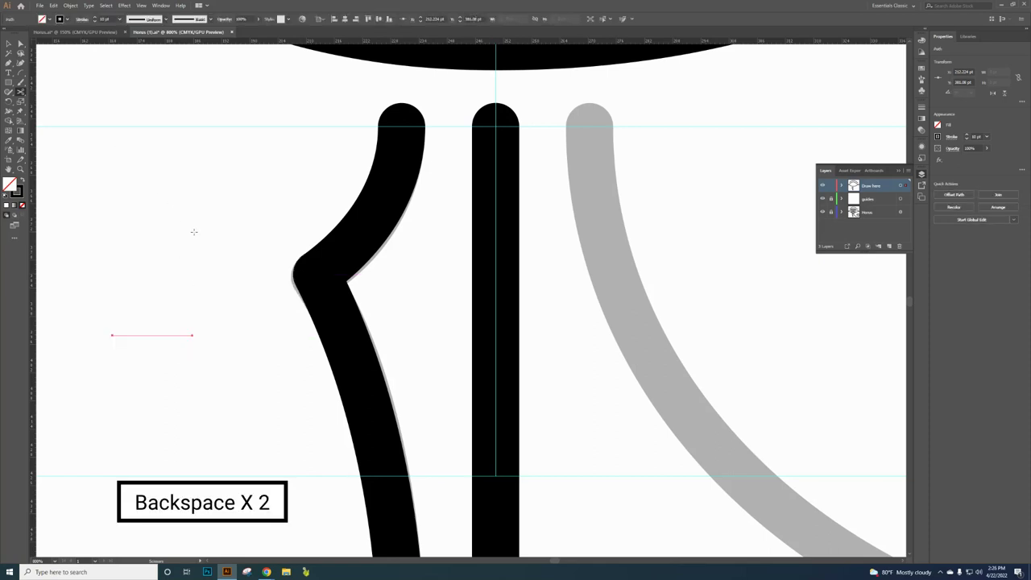
key("BackSpace")
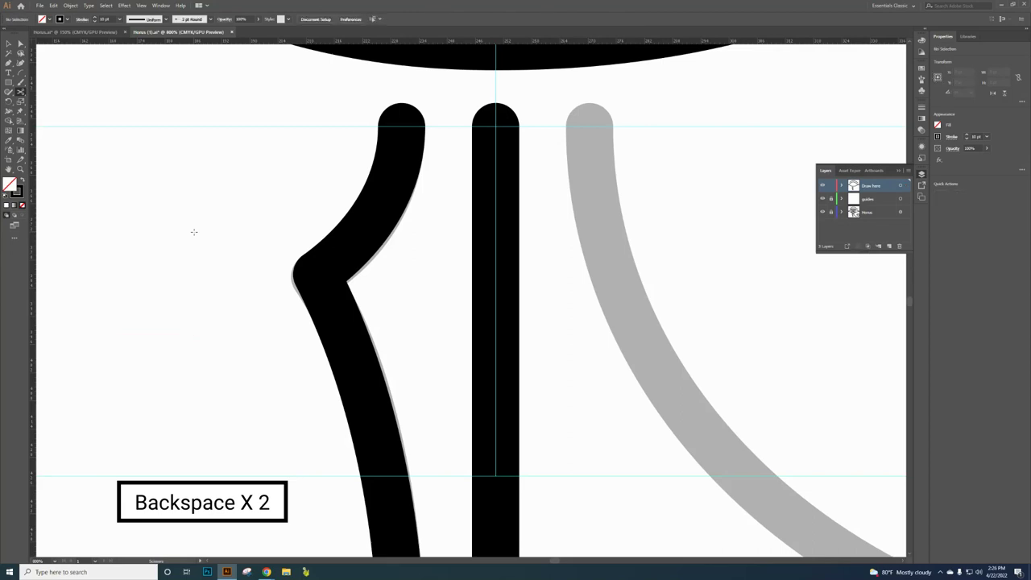
Join the two remaining arc pieces beside the vertical line into one continuous angled path.
left_click(9, 44)
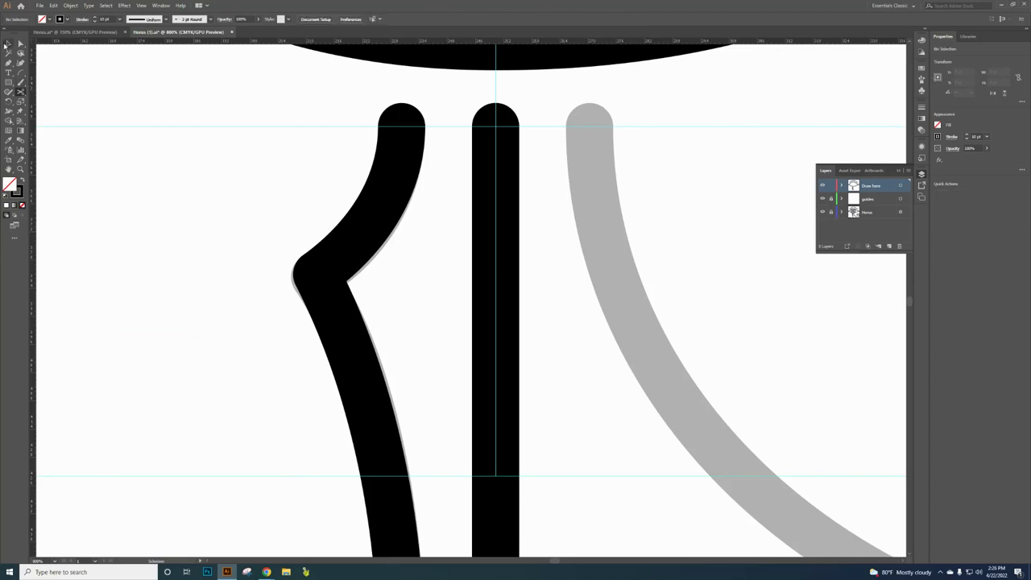
left_click(373, 223)
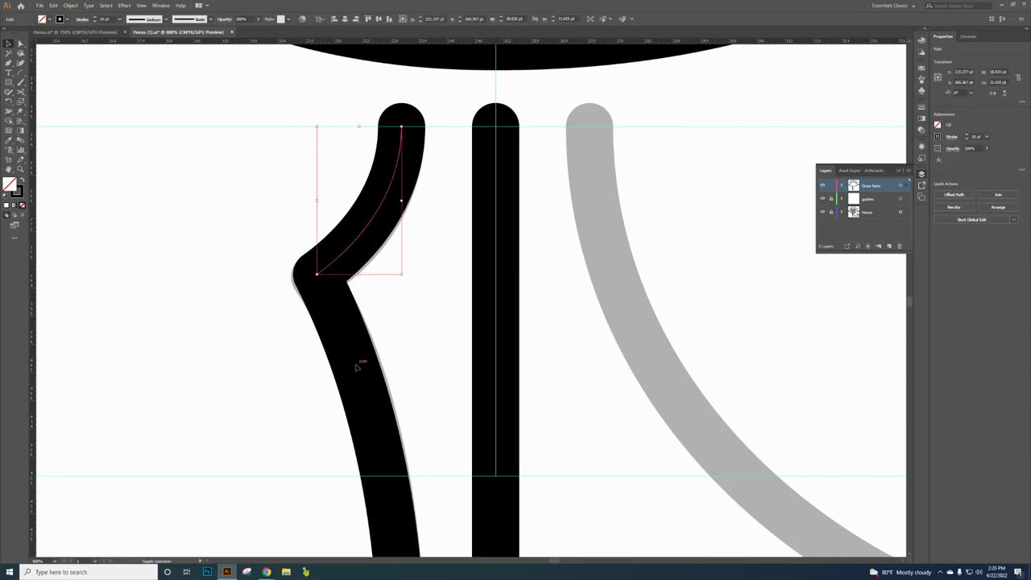
left_click(358, 369, "shift")
right_click(354, 252)
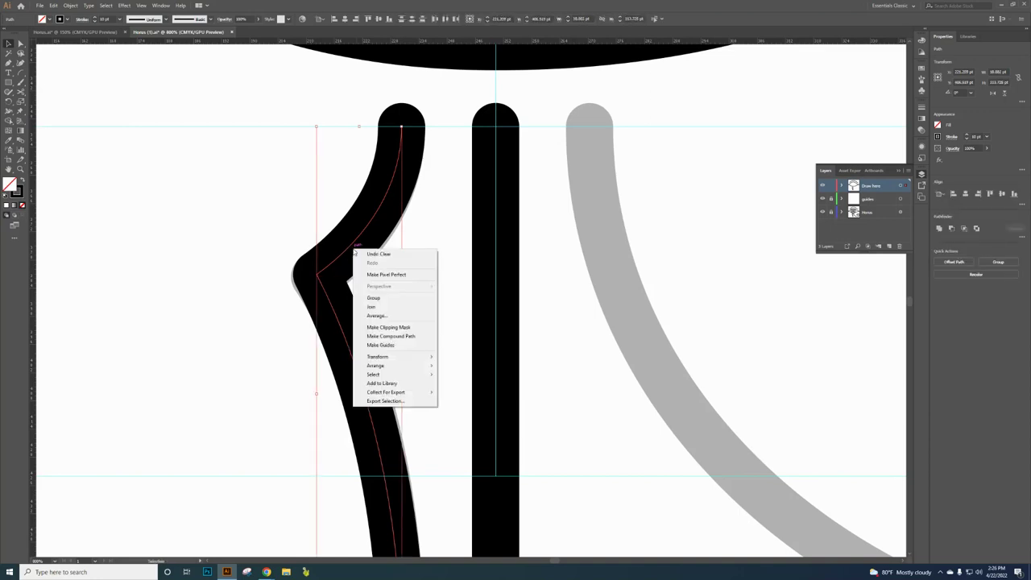
left_click(377, 307)
left_click(264, 205)
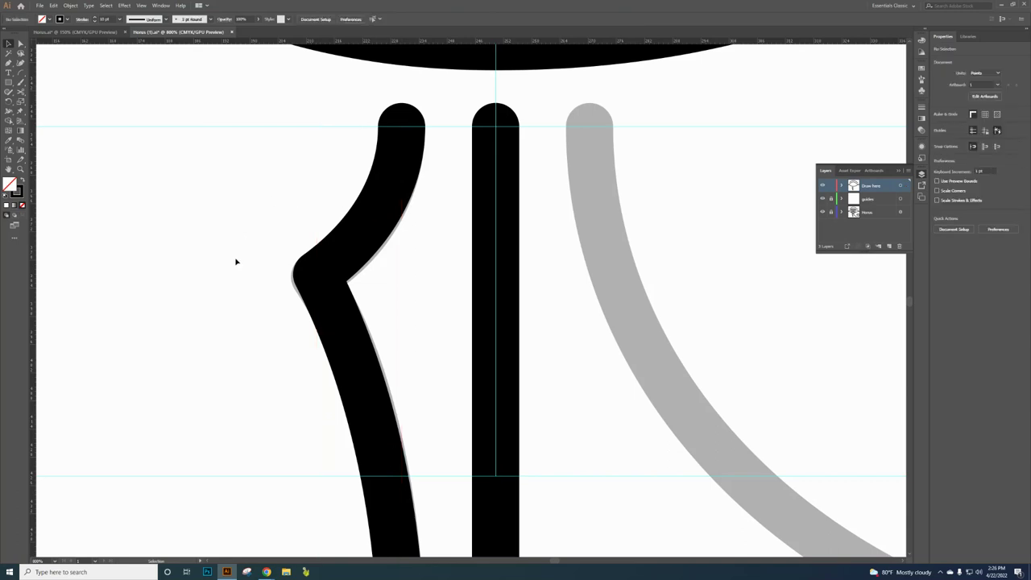
left_click(382, 212)
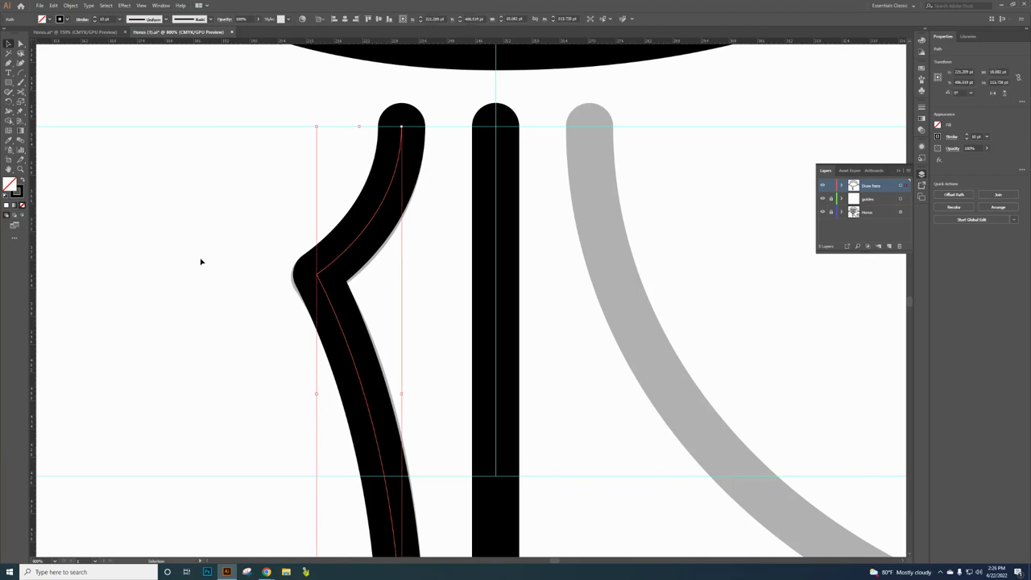
left_click(219, 222)
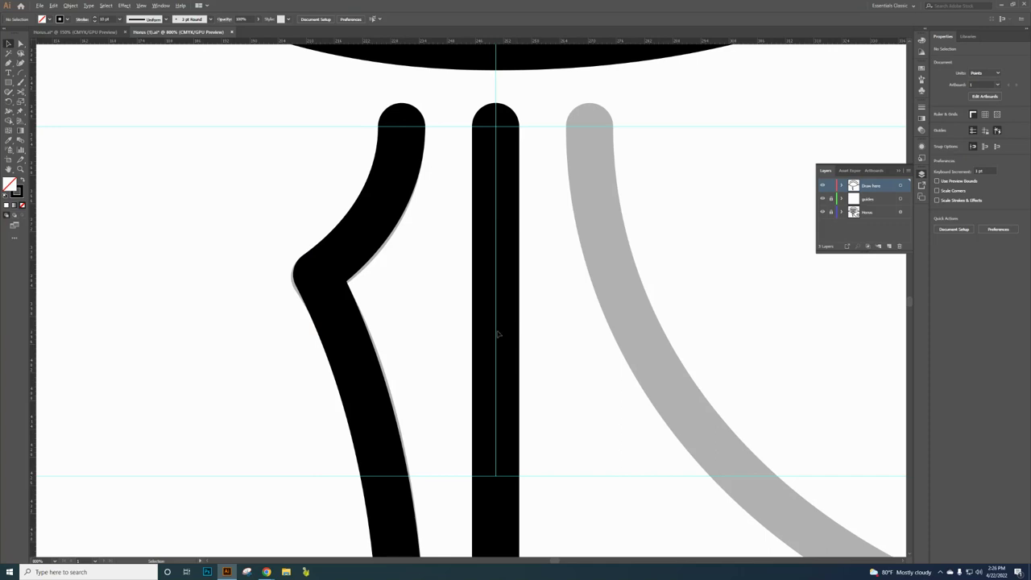
Trace the sweeping curve on the other side of the vertical line with an arc about 133 × 114 pt, ending on the lower guide.
scroll(498, 335, "down", 3)
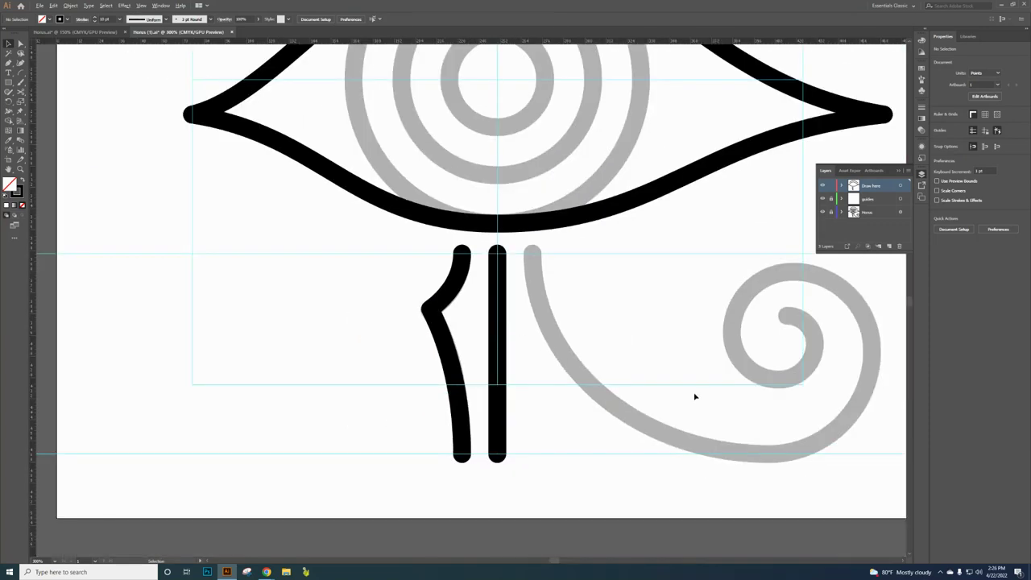
scroll(813, 422, "up", 1)
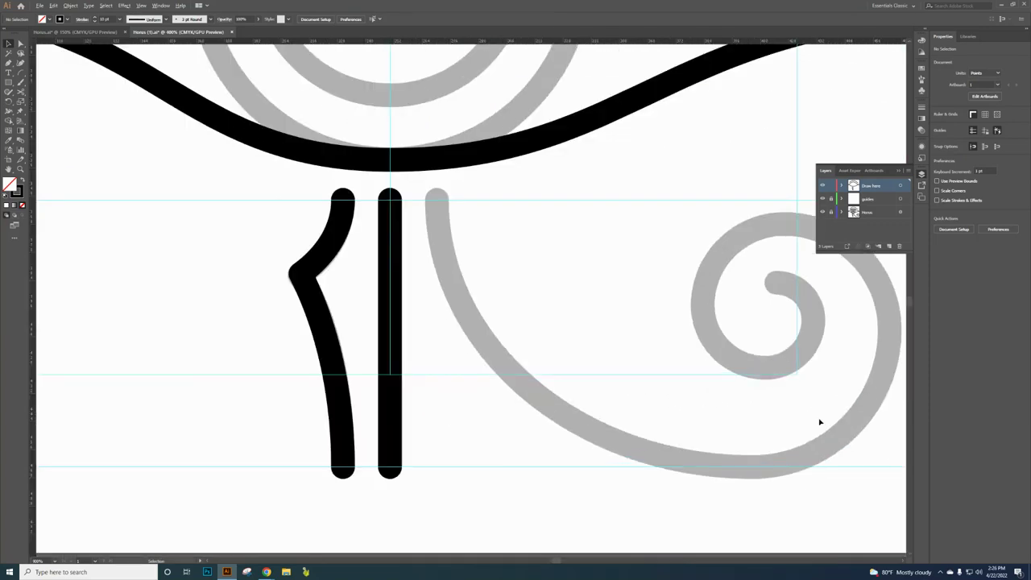
left_click(21, 74)
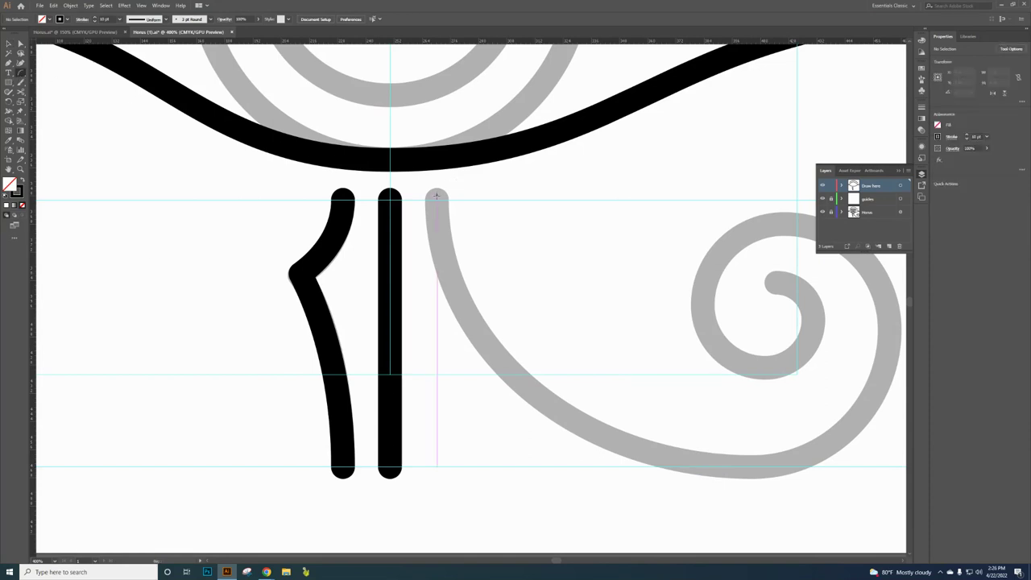
mouse_move(436, 200)
left_mouse_down()
mouse_move(644, 449)
mouse_move(730, 505)
mouse_move(637, 509)
mouse_move(808, 465)
mouse_move(741, 455)
mouse_move(761, 467)
mouse_move(752, 466)
left_mouse_up()
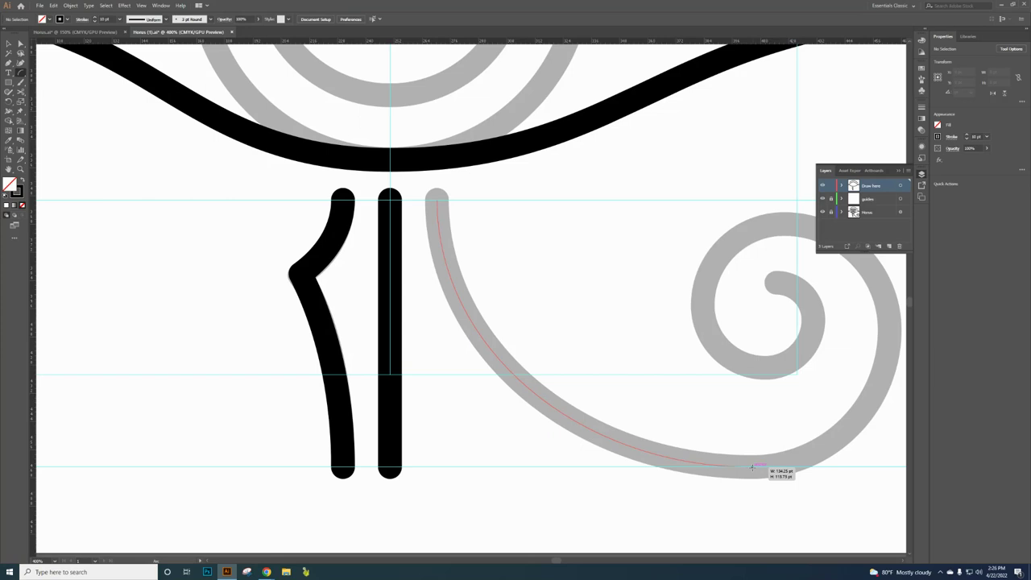
mouse_move(752, 466)
left_mouse_down()
mouse_move(894, 438)
mouse_move(491, 457)
mouse_move(502, 469)
mouse_move(746, 466)
left_mouse_up()
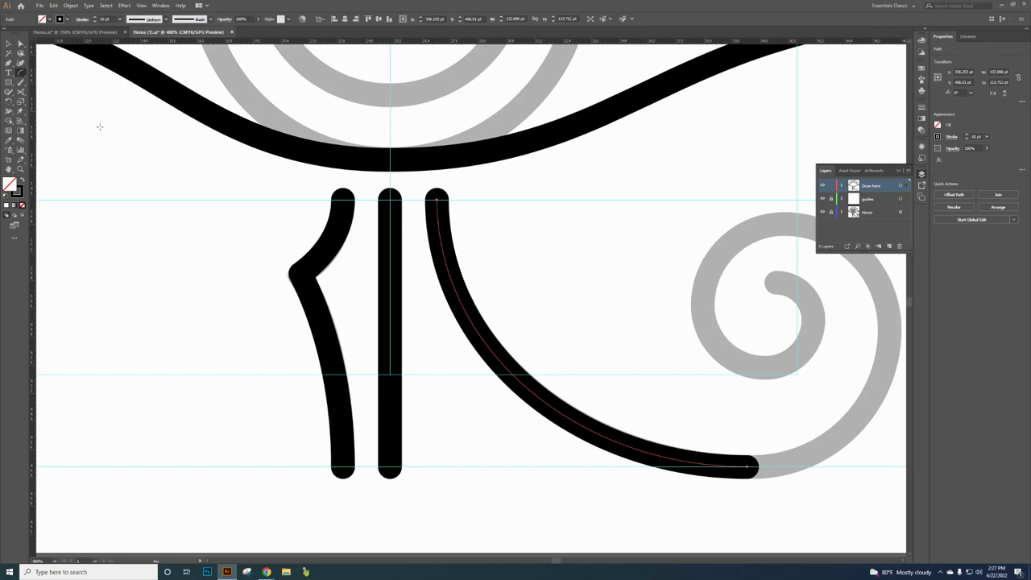
Create a spiral with radius 11.1209 pt, 77% decay, 6 segments and the second style option.
left_click(21, 72)
left_click(22, 72)
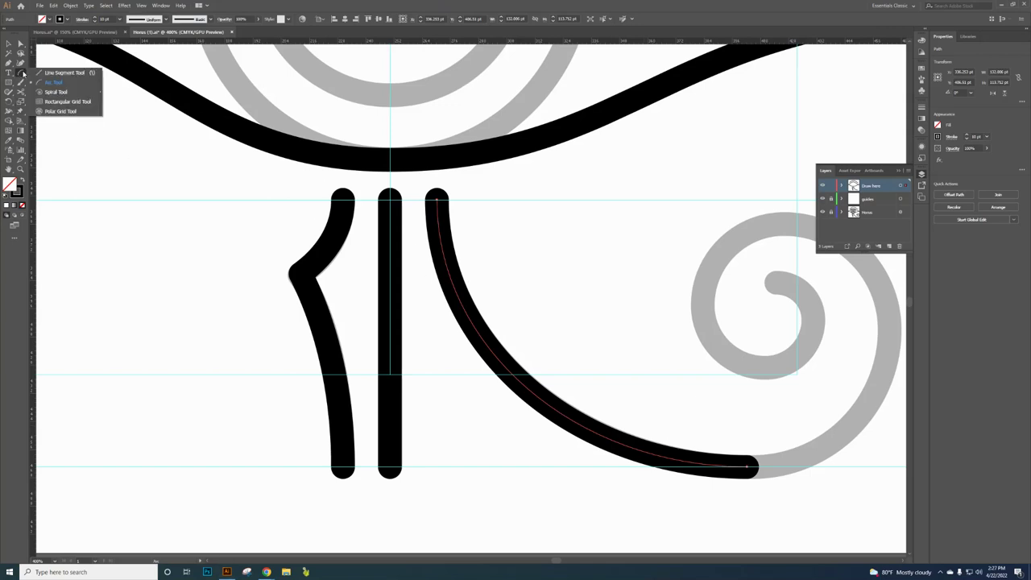
left_click(58, 93)
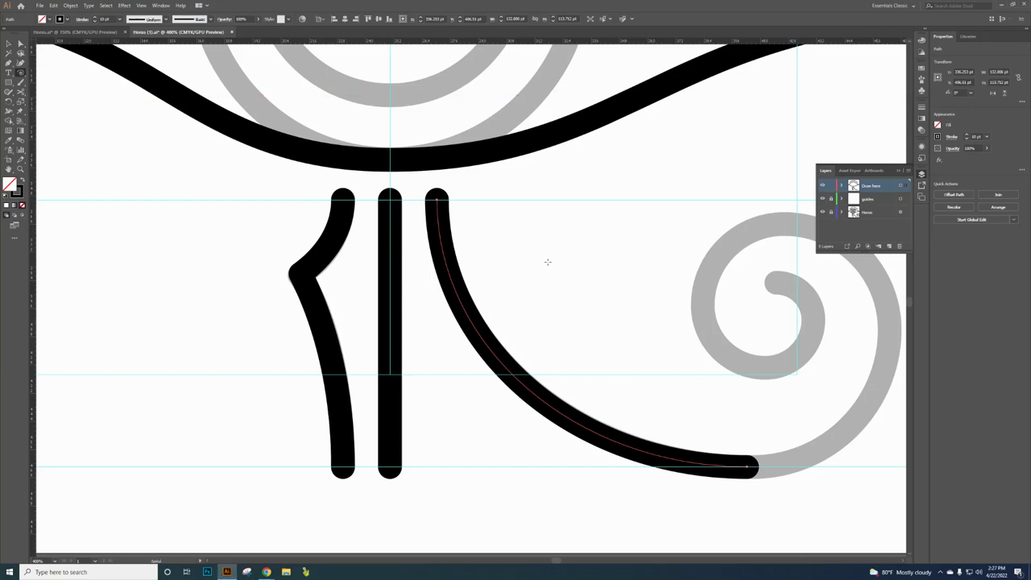
left_click(574, 271)
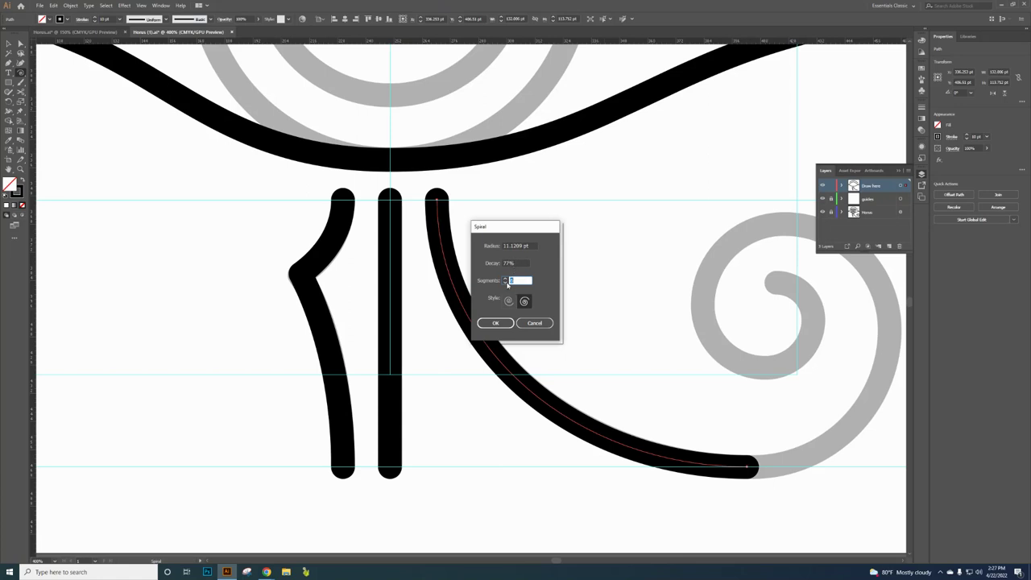
left_click(506, 279)
left_click(505, 279)
left_click(506, 279)
left_click(505, 282)
left_click(526, 302)
left_click(529, 302)
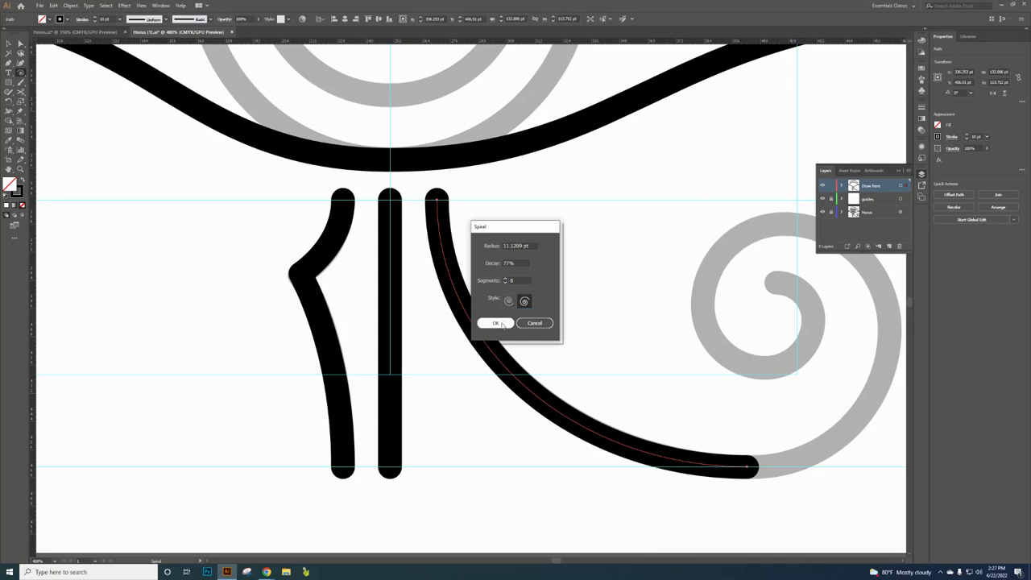
left_click(496, 322)
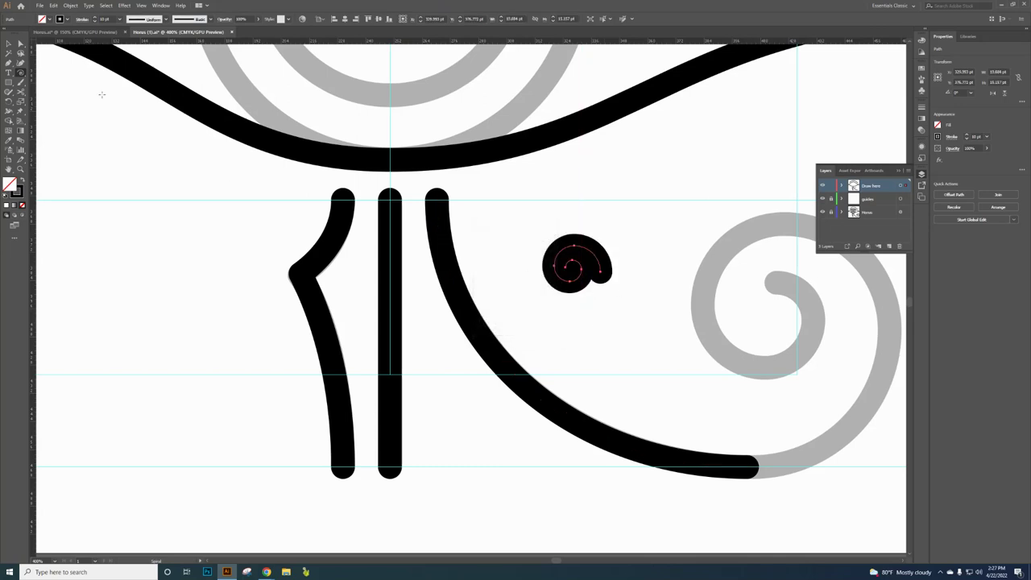
Rotate the spiral 270° and move it onto the lower part of the template's curl.
left_click(8, 44)
key("shift")
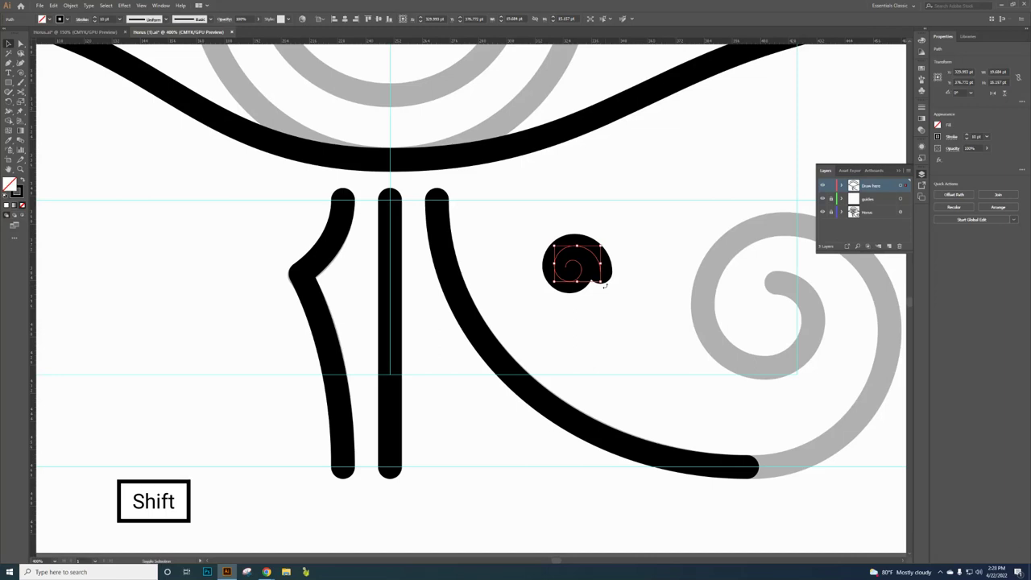
left_click(605, 285, "shift")
left_click_drag(602, 295, 556, 313)
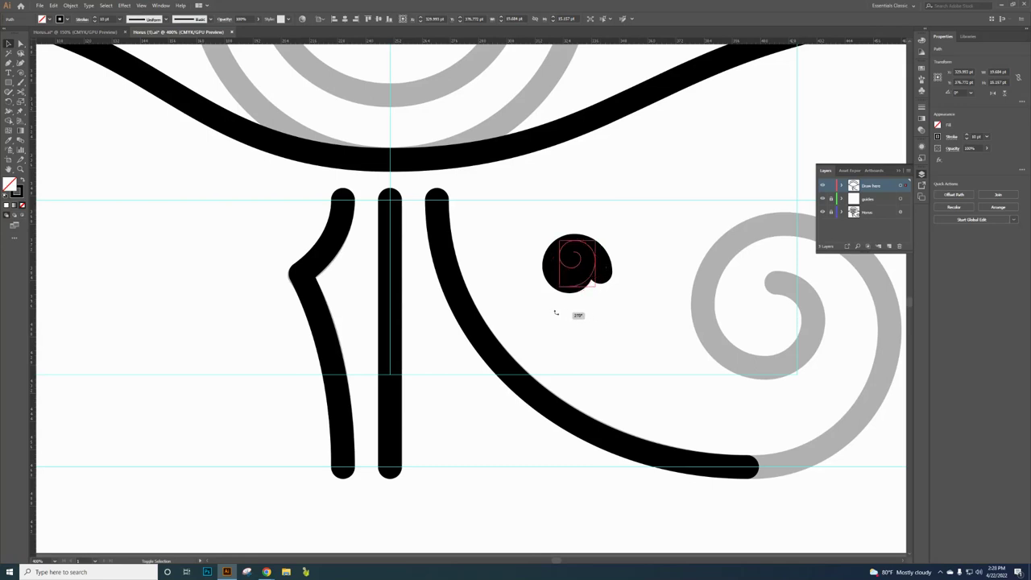
left_click_drag(556, 312, 557, 315)
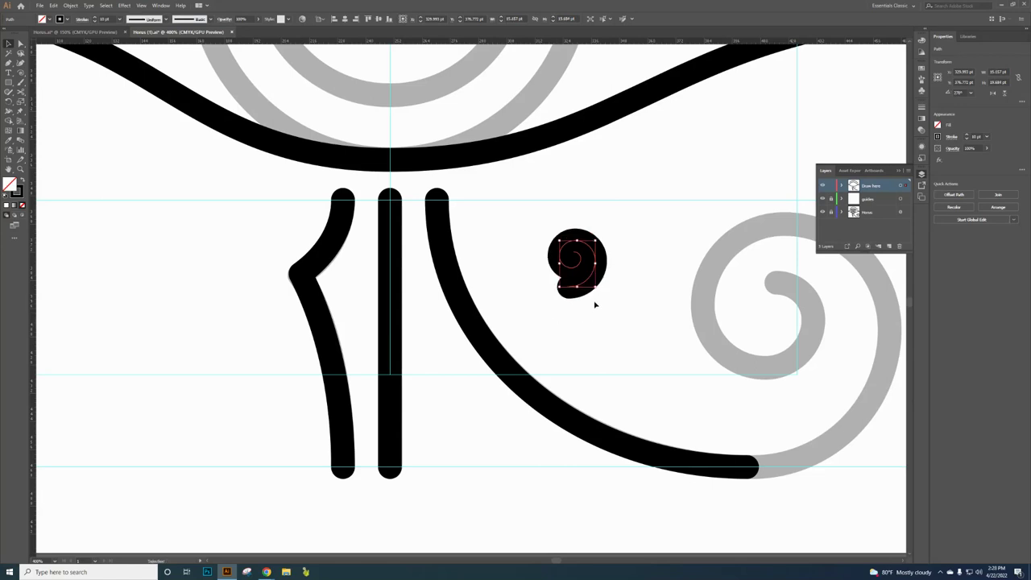
left_click_drag(585, 276, 672, 327)
left_click_drag(594, 278, 805, 389)
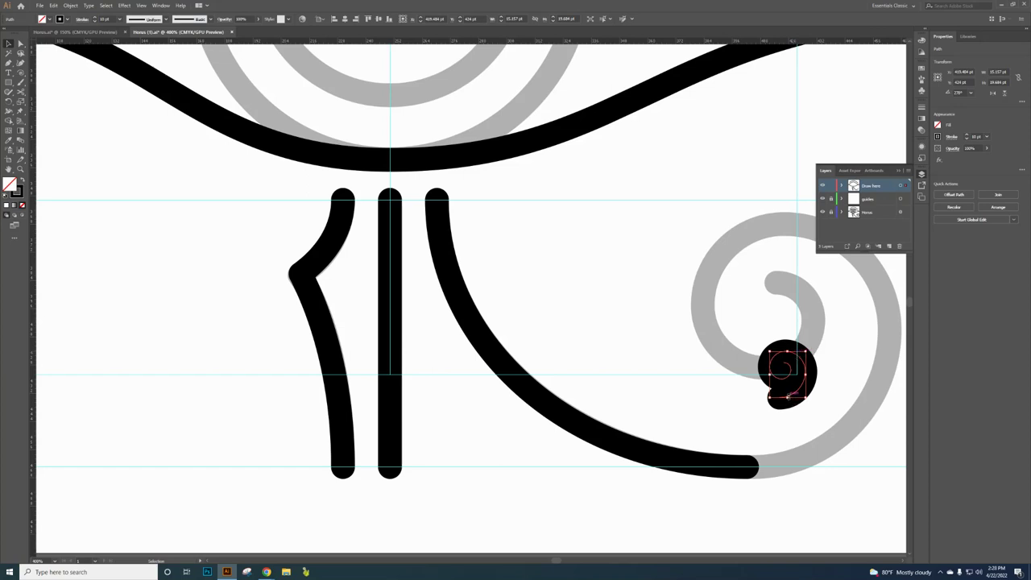
Stretch the spiral to about 80 × 103 pt to fit the template's curl, with its outer end meeting the sweeping arc.
left_click_drag(788, 397, 792, 468)
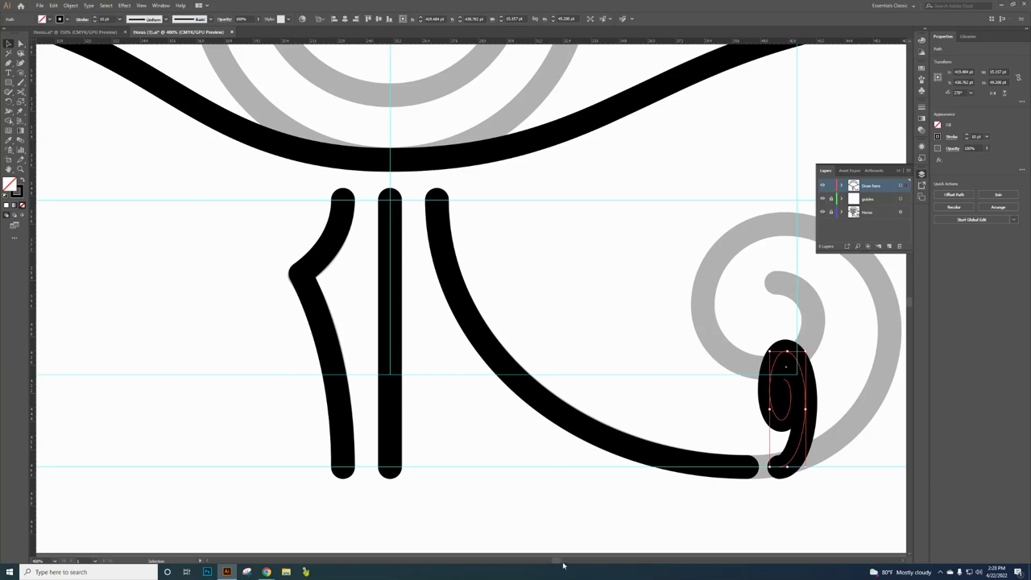
scroll(904, 564, "right", 5)
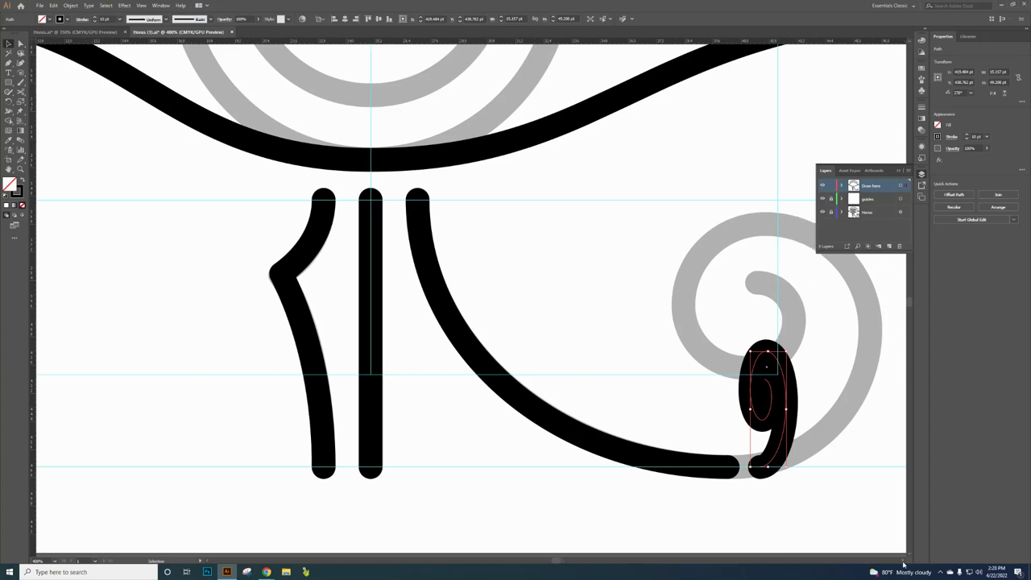
scroll(807, 469, "right", 2)
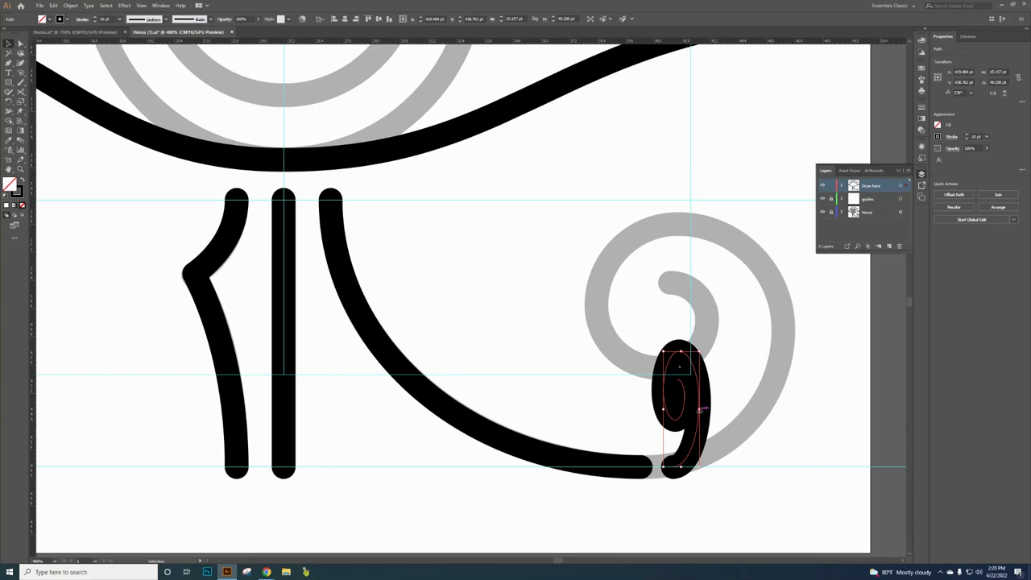
left_click_drag(703, 408, 784, 390)
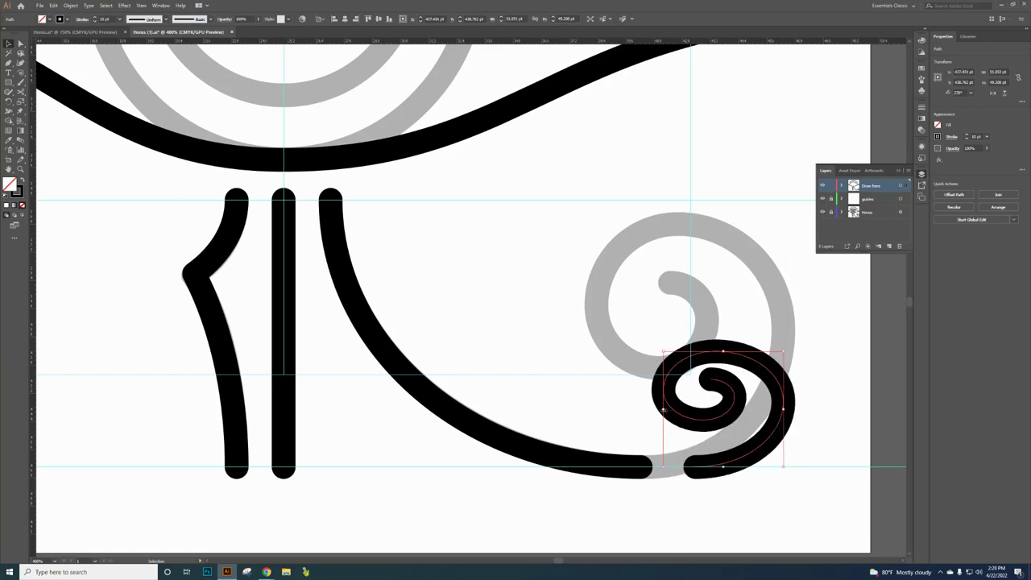
left_click_drag(662, 408, 597, 388)
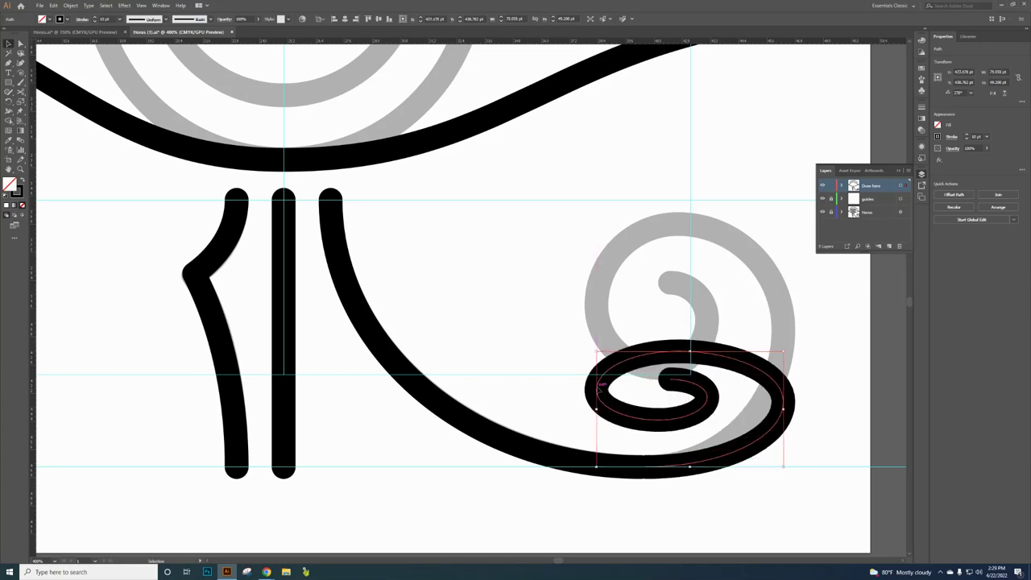
left_click_drag(691, 349, 691, 225)
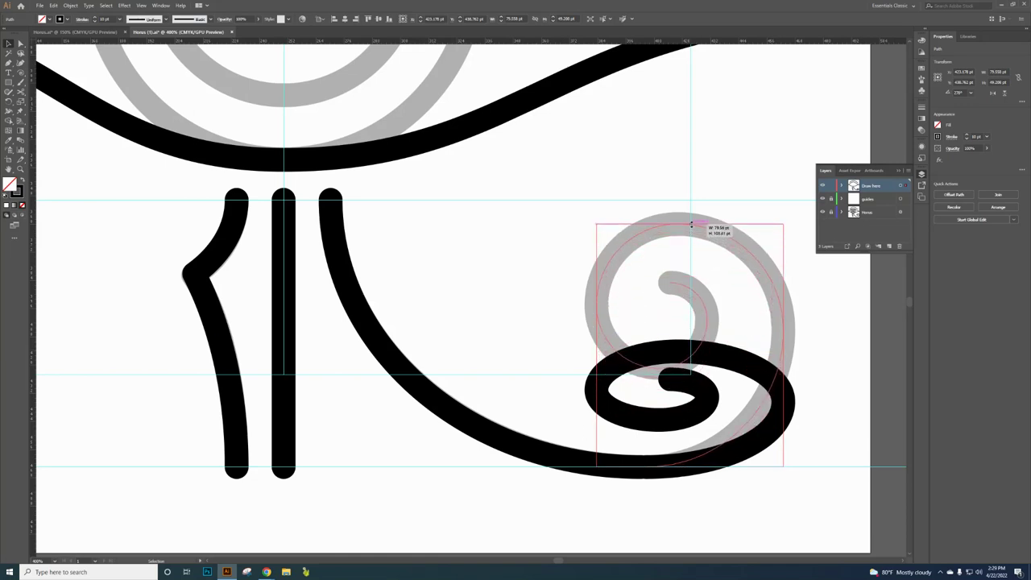
left_click_drag(690, 224, 690, 224)
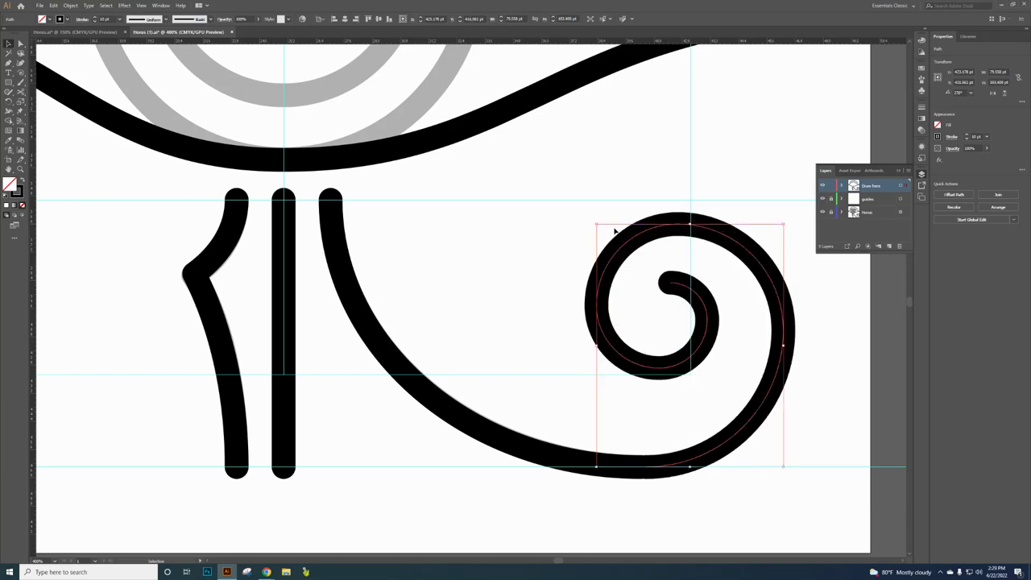
left_click_drag(691, 225, 726, 227)
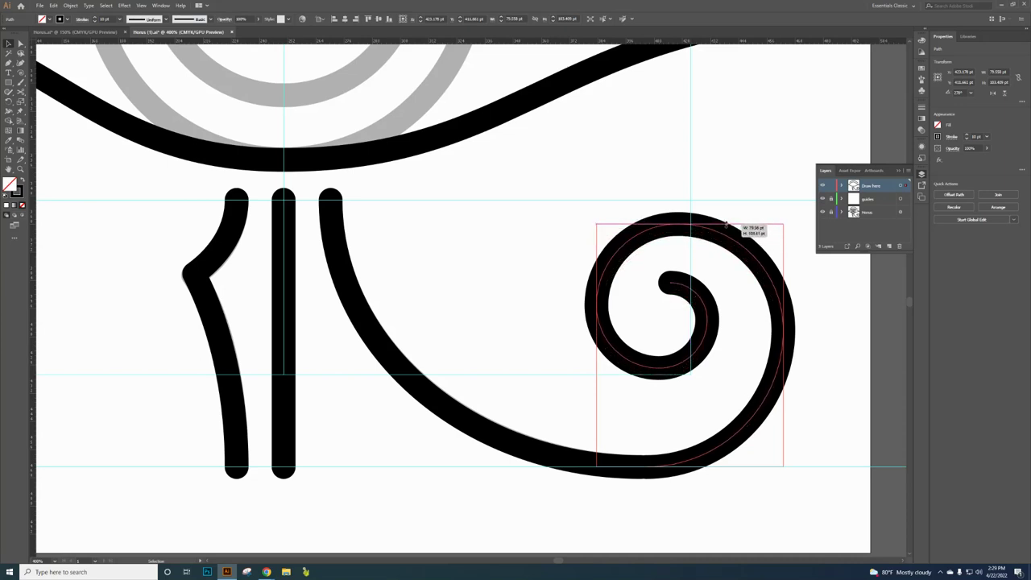
Join the stretched spiral and the sweeping arc into one continuous path.
left_click_drag(726, 226, 726, 226)
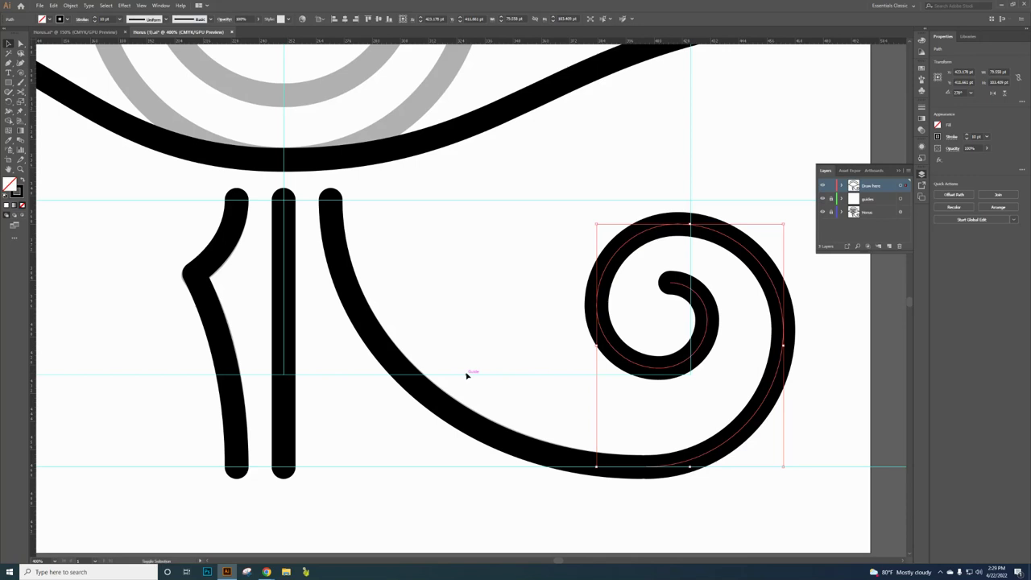
left_click(467, 421, "shift")
left_click(467, 420, "shift")
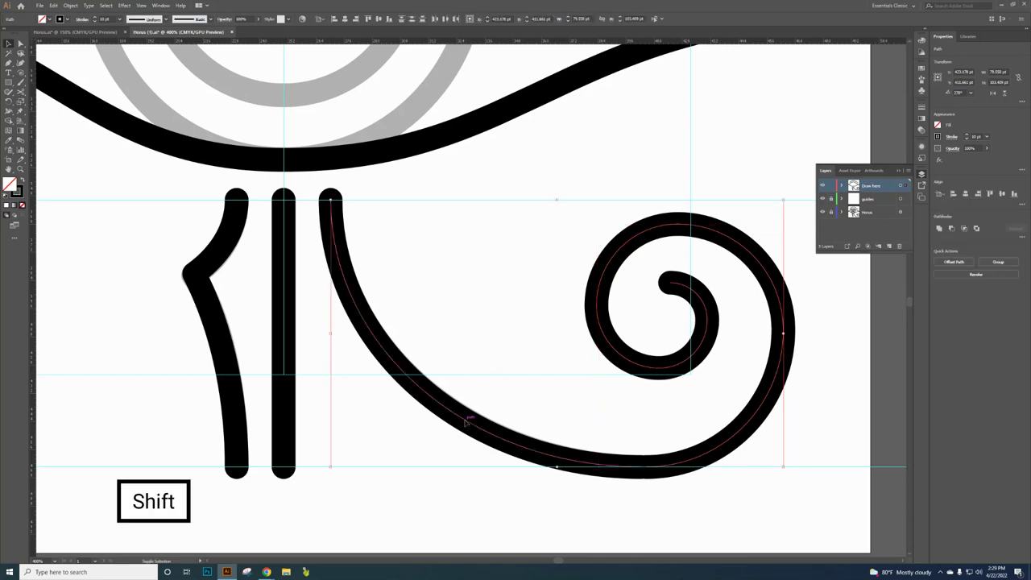
right_click(593, 468)
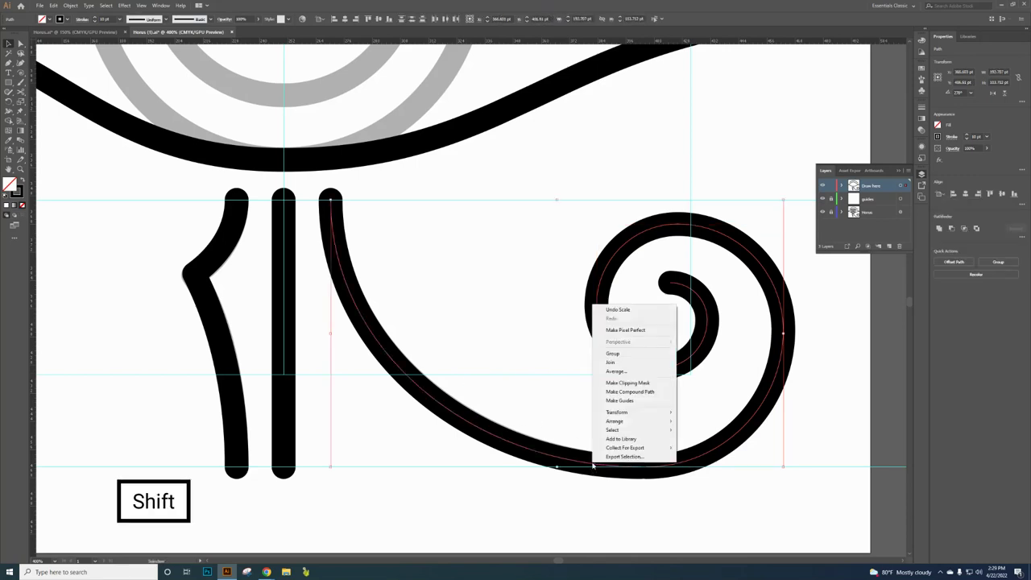
left_click(628, 365)
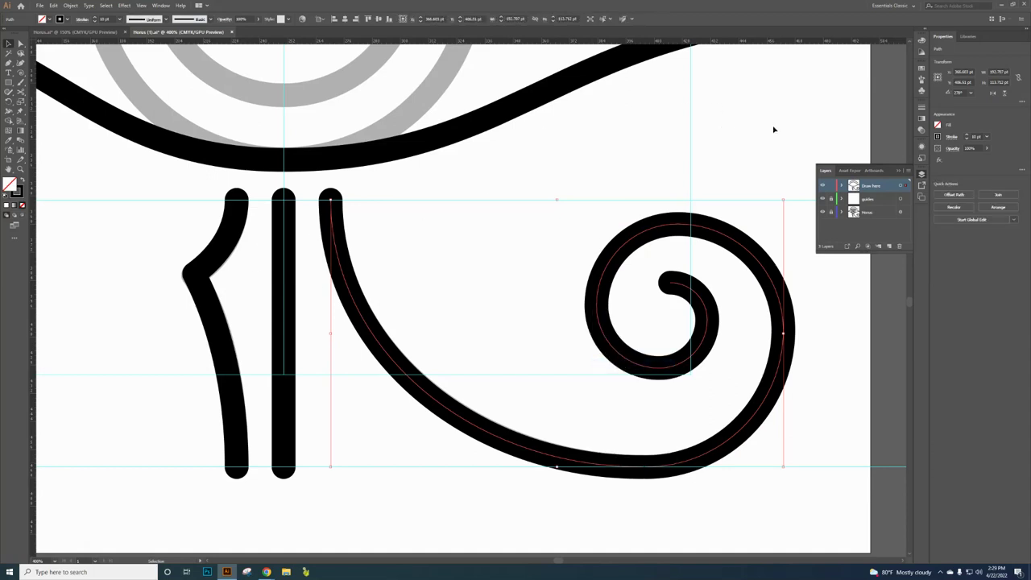
left_click(773, 129)
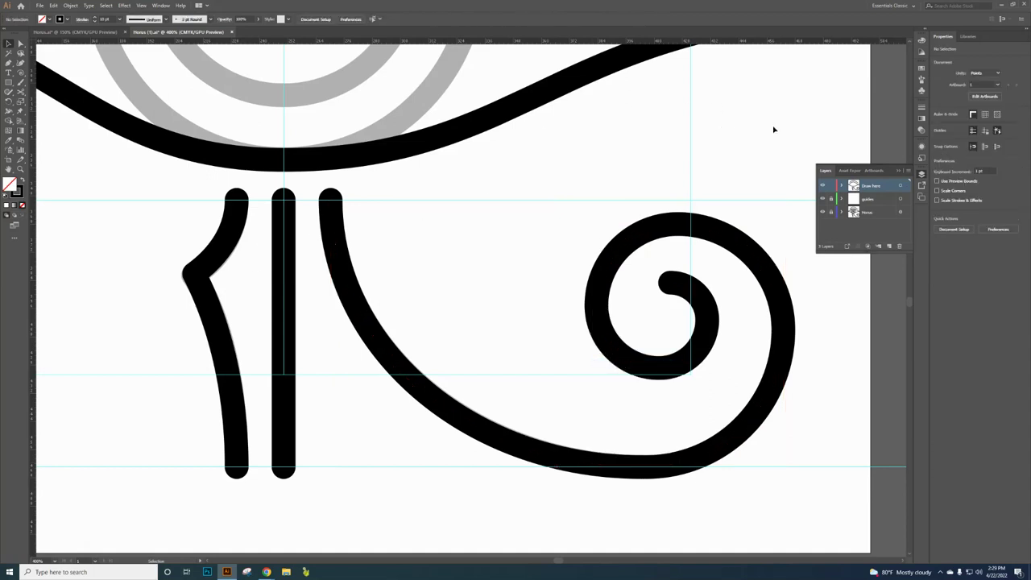
left_click(358, 308)
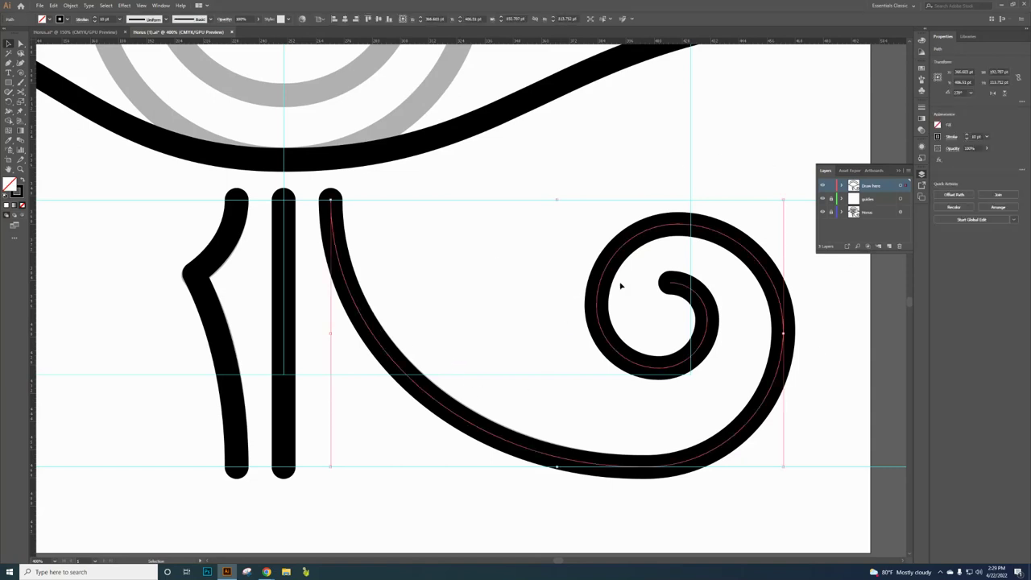
left_click(786, 134)
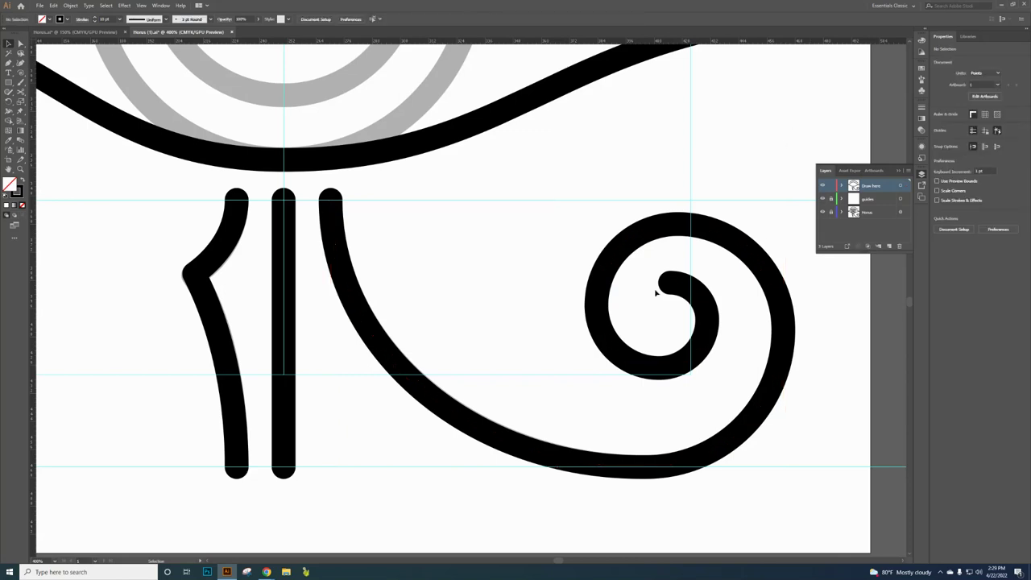
Start a polar grid at the centre of the iris with two concentric dividers and no radial dividers.
scroll(519, 352, "down", 2)
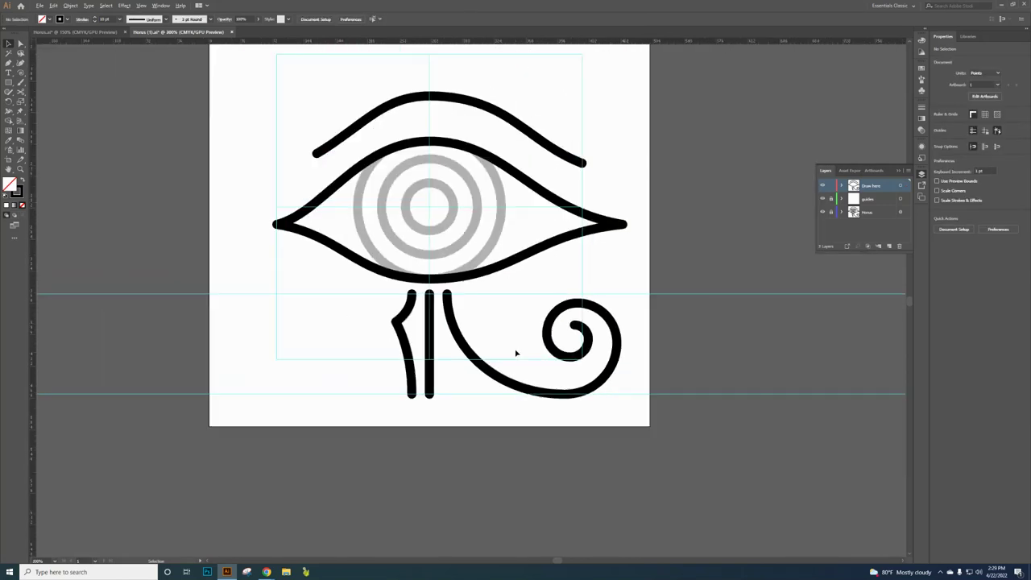
scroll(454, 249, "up", 1)
scroll(454, 249, "up", 1)
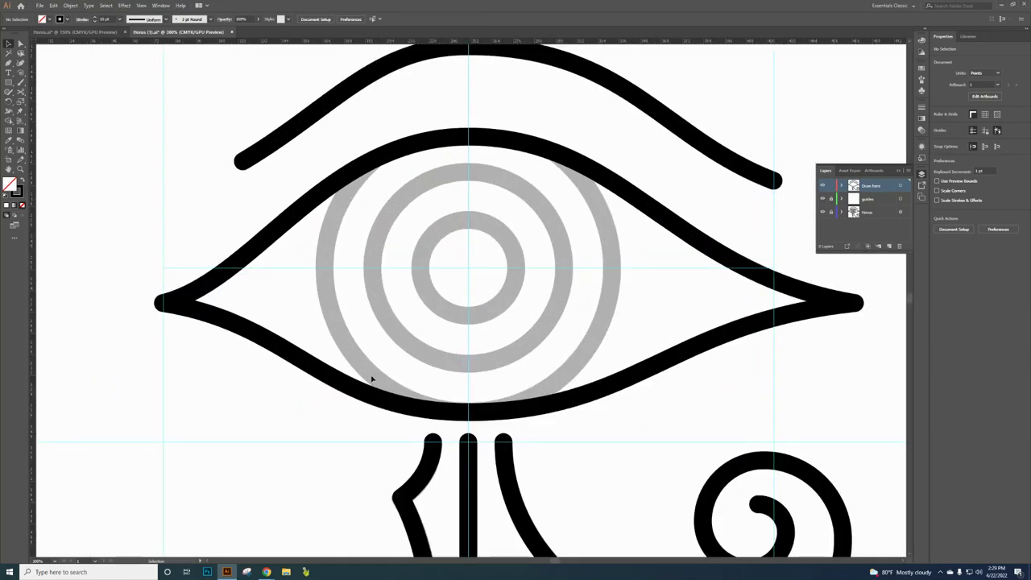
left_click(19, 73)
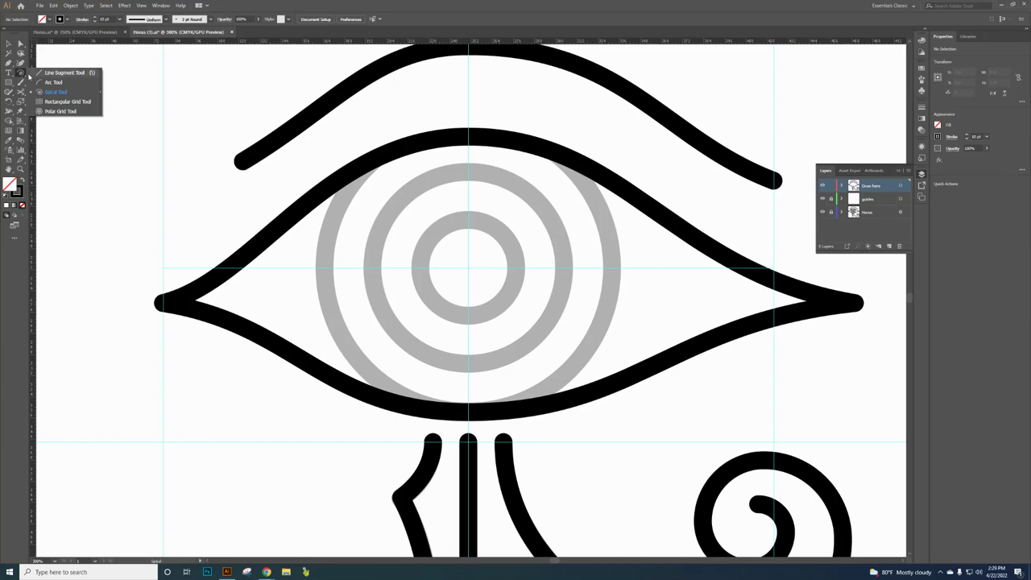
left_click(61, 111)
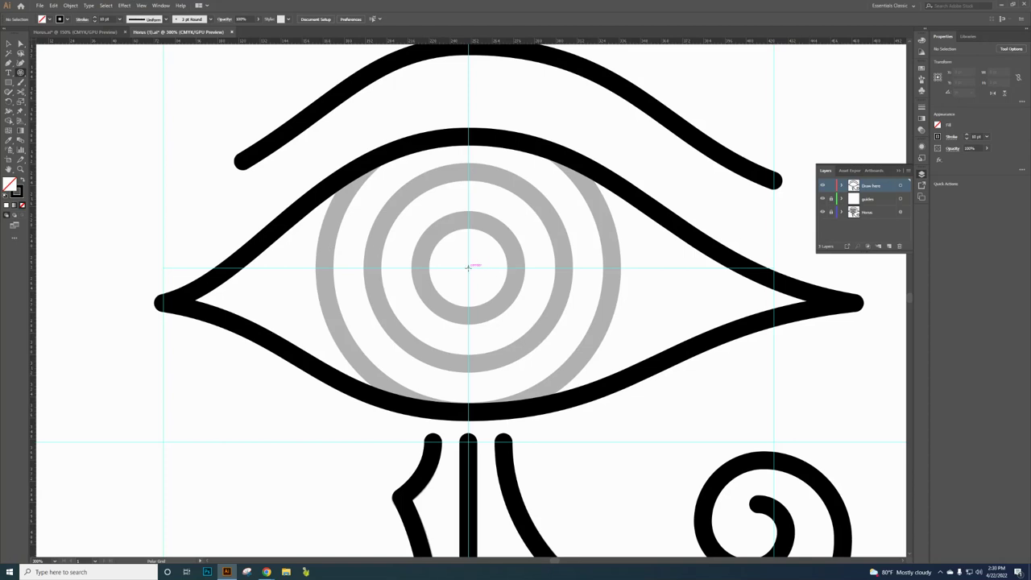
left_click_drag(467, 266, 552, 352)
key("Up")
key("Up")
key("Up")
key("Up")
key("Up")
key("Down")
key("Down")
key("Down")
key("Down")
key("Down")
key("Down")
key("Down")
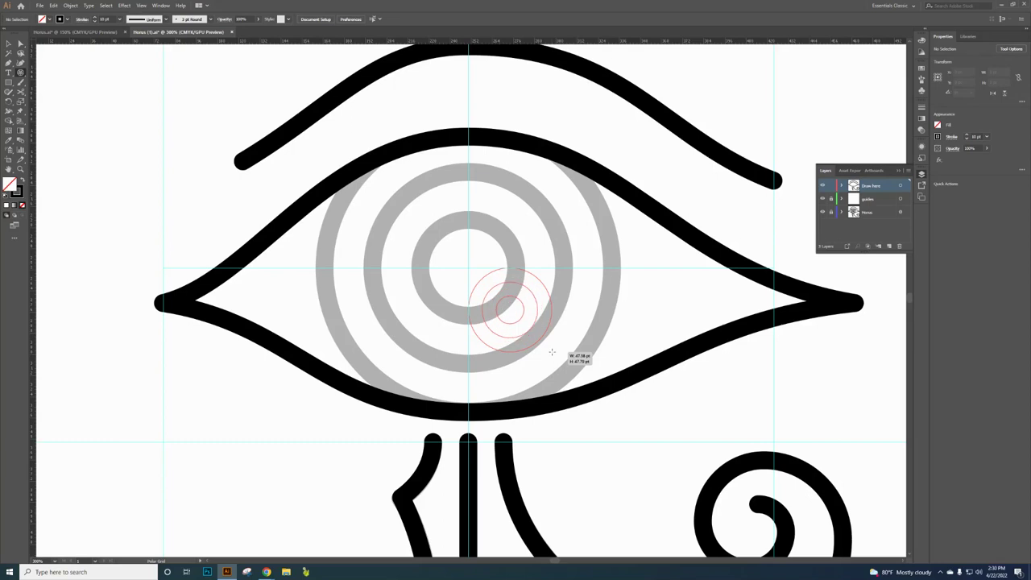
Centre the polar grid on the guide intersection and enlarge it to about 163 × 163 pt, matching the template's three rings.
left_click_drag(552, 352, 506, 321)
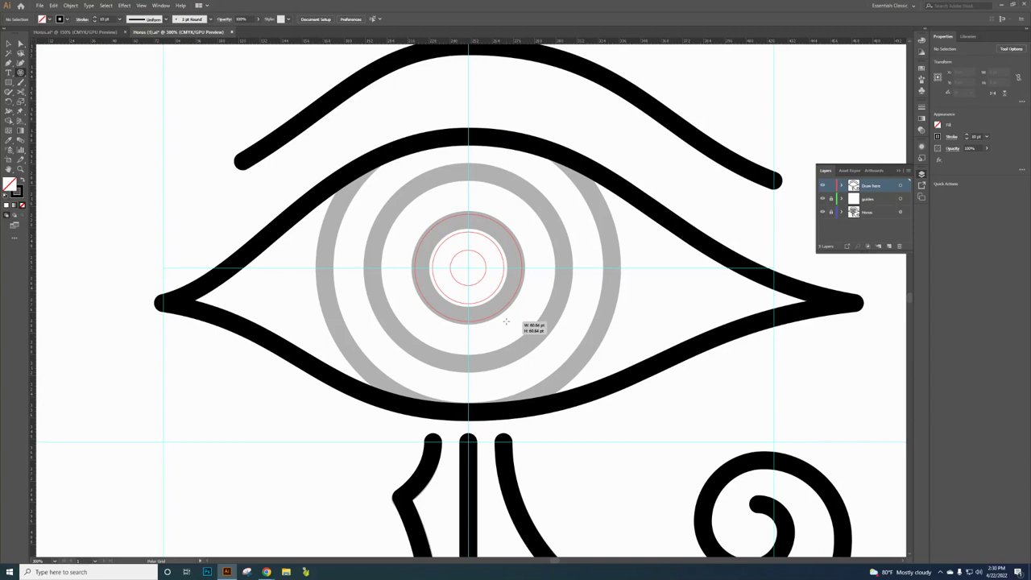
left_click_drag(506, 322, 611, 338)
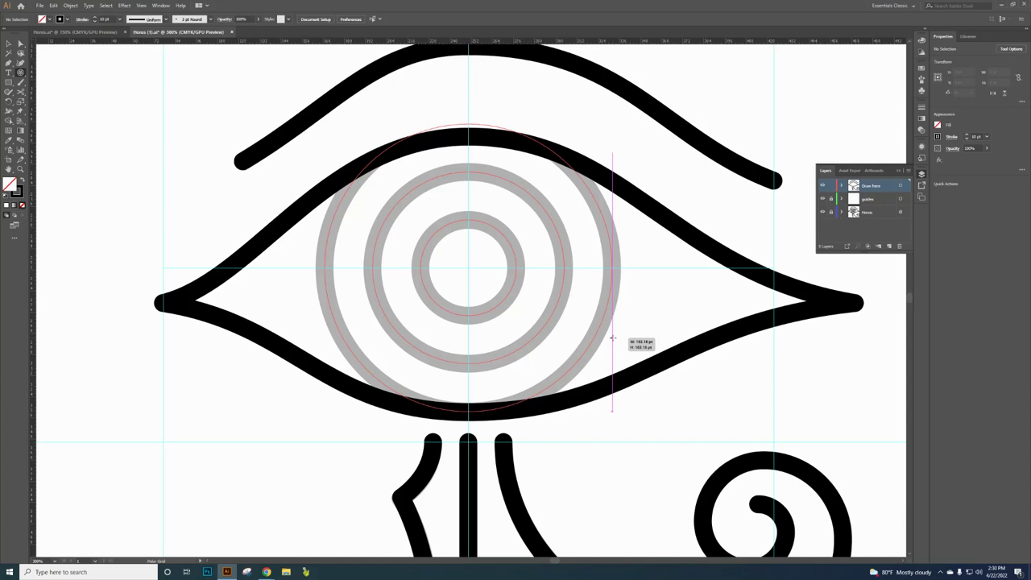
left_click_drag(613, 339, 613, 338)
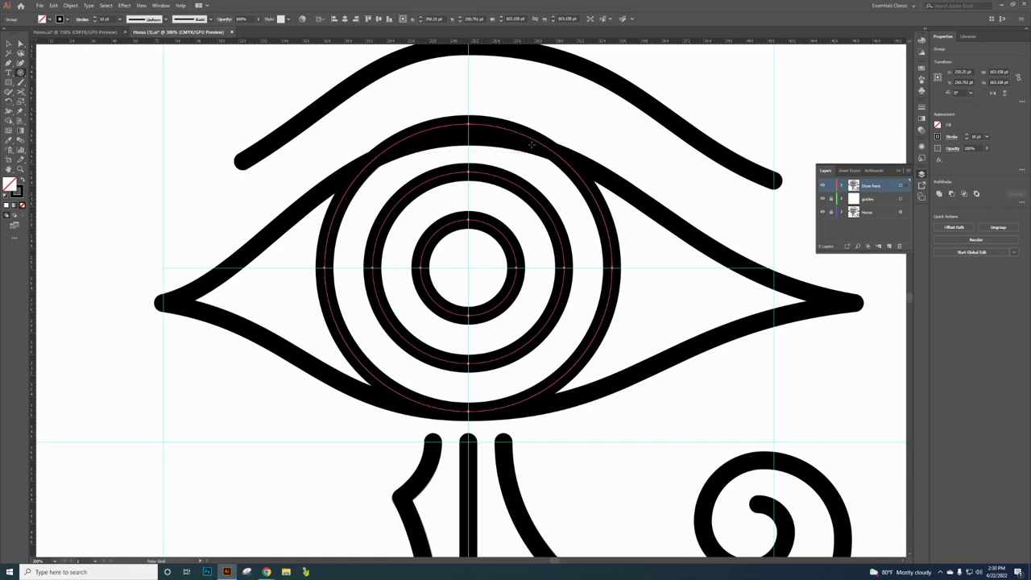
Cut the outer ring with Scissors at both crossings with the upper eyelid curve and delete the segment above the eyelid.
scroll(367, 153, "up", 2)
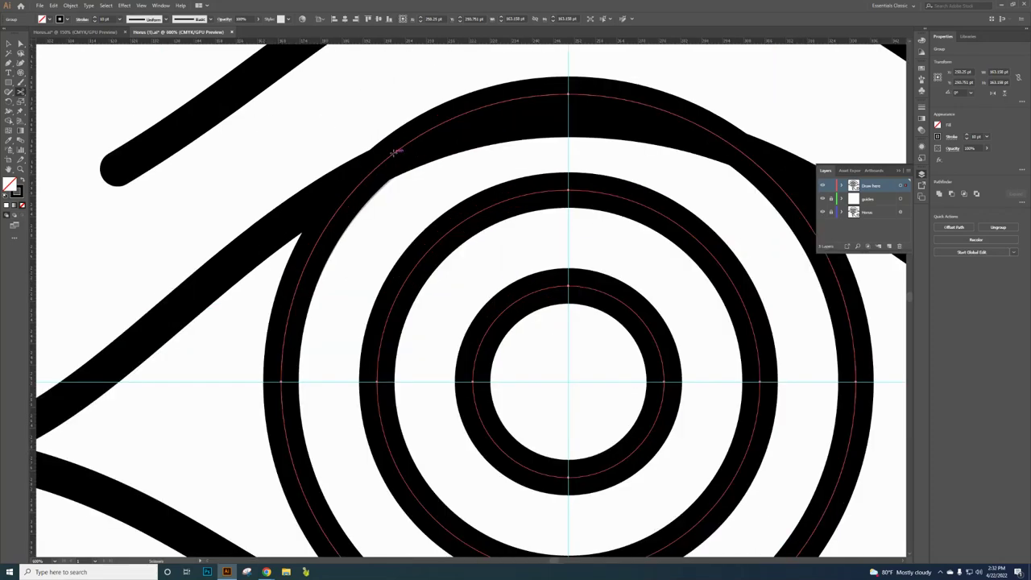
left_click(8, 44)
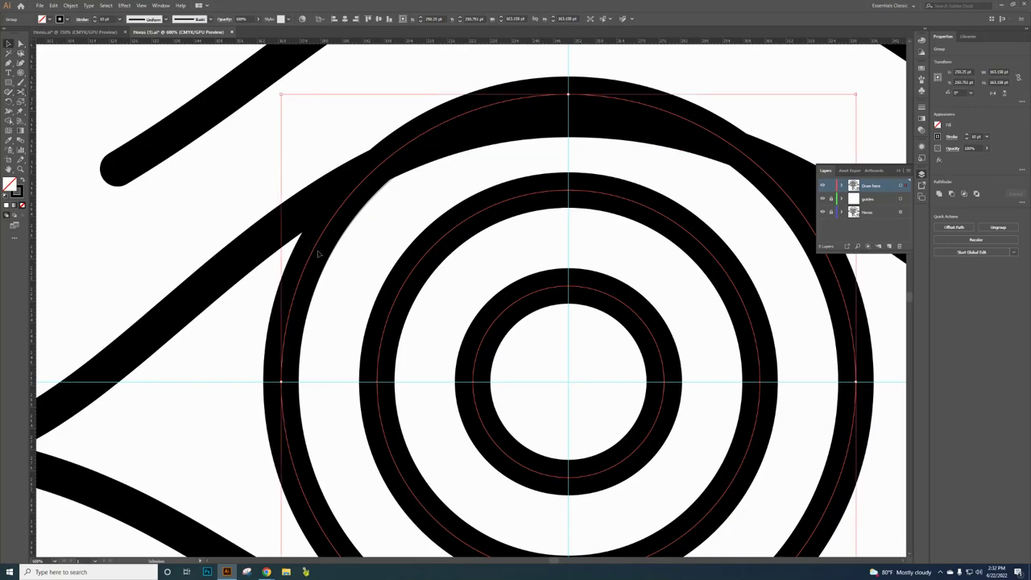
left_click(216, 282, "shift")
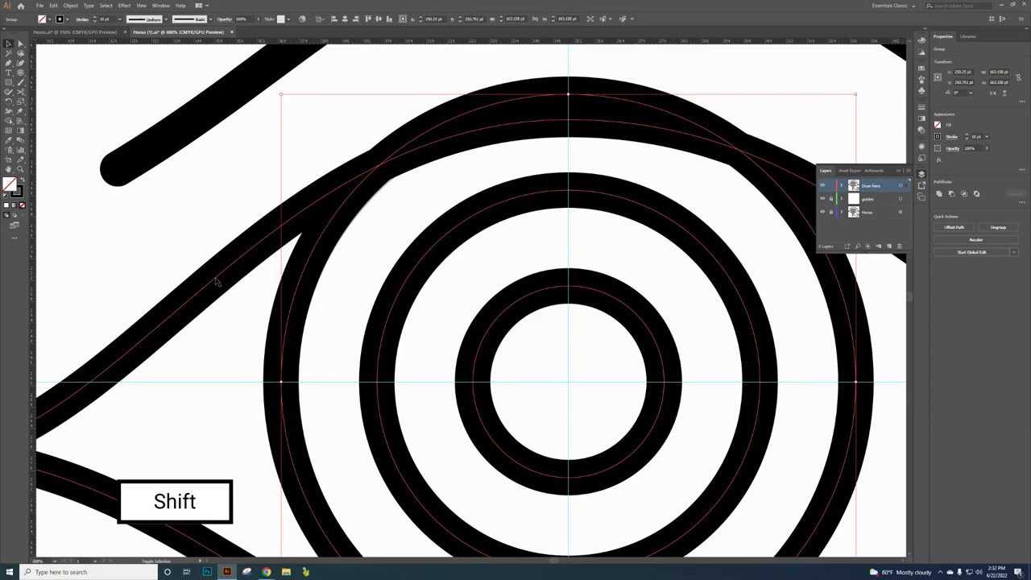
left_click(216, 282, "shift")
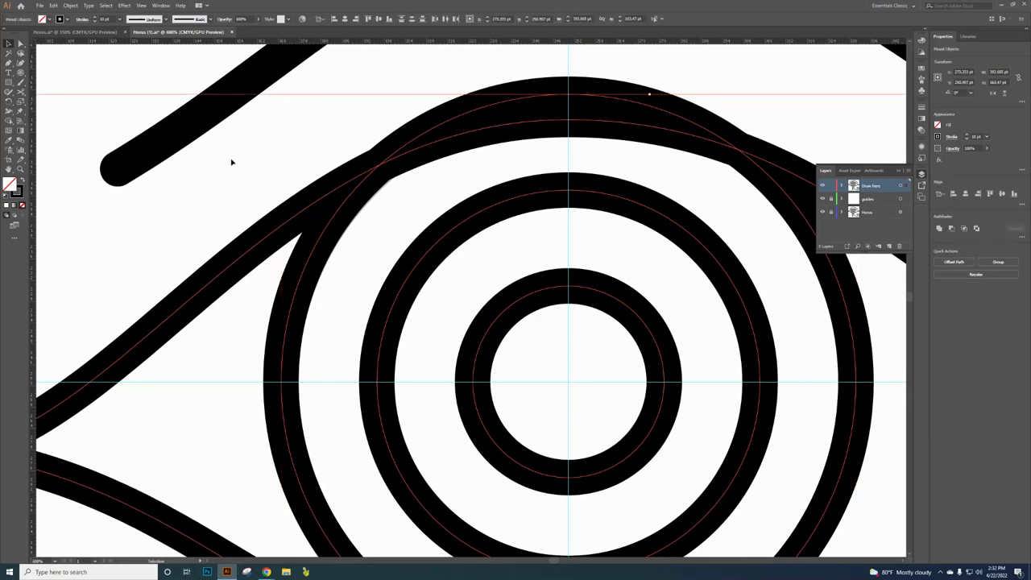
left_click(22, 95)
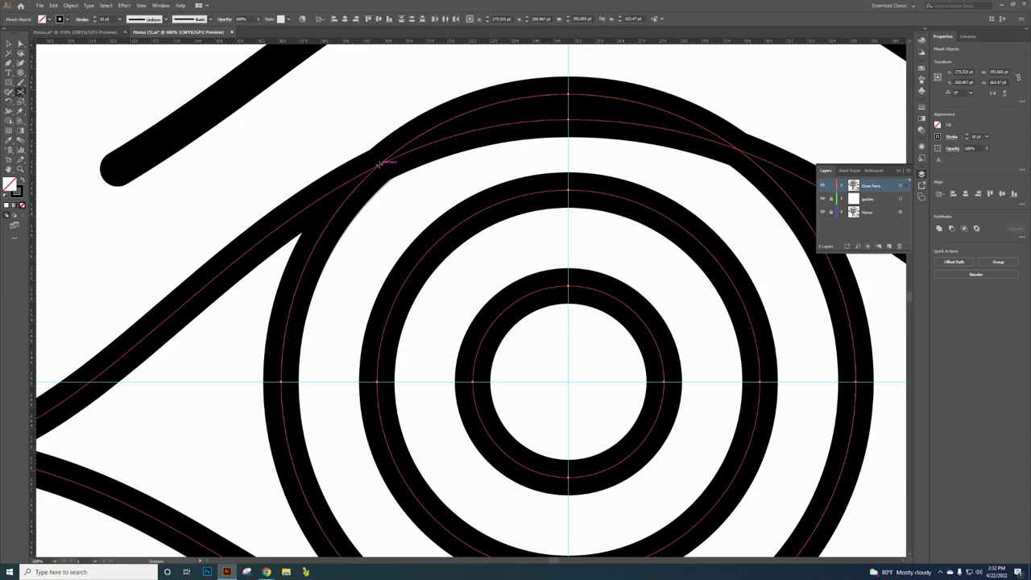
left_click(380, 163)
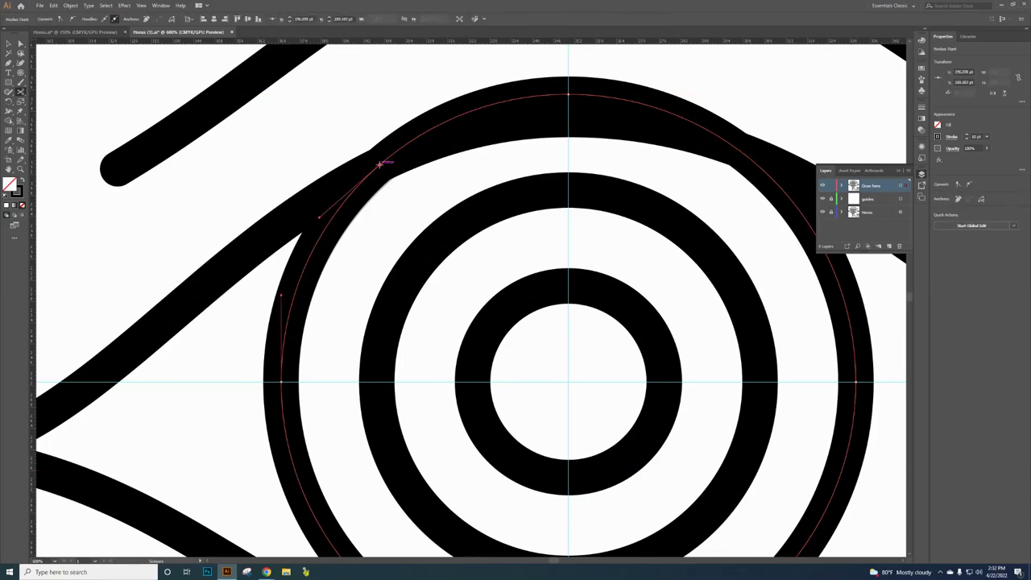
left_click(738, 149)
left_click(738, 149)
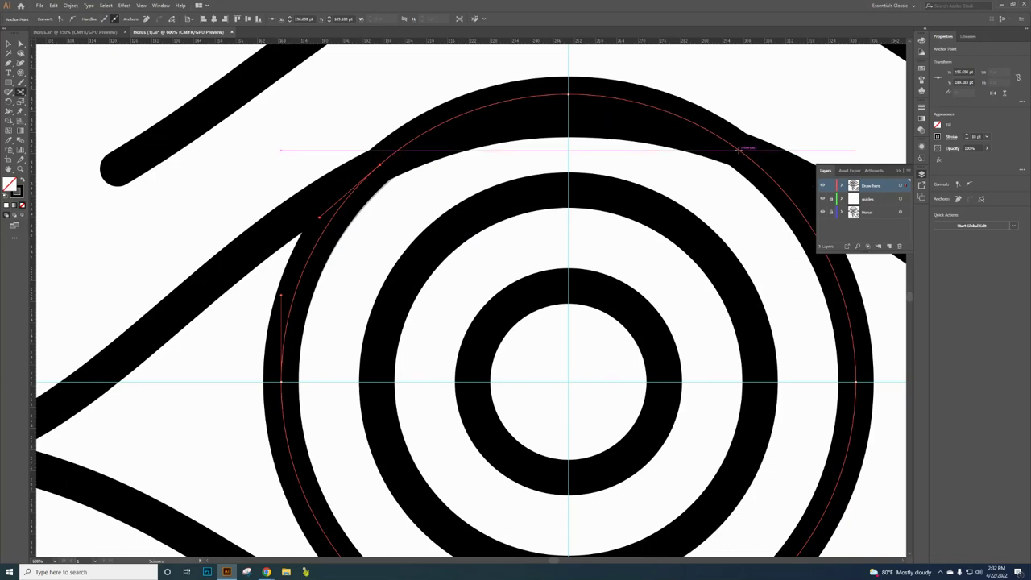
left_click(740, 148)
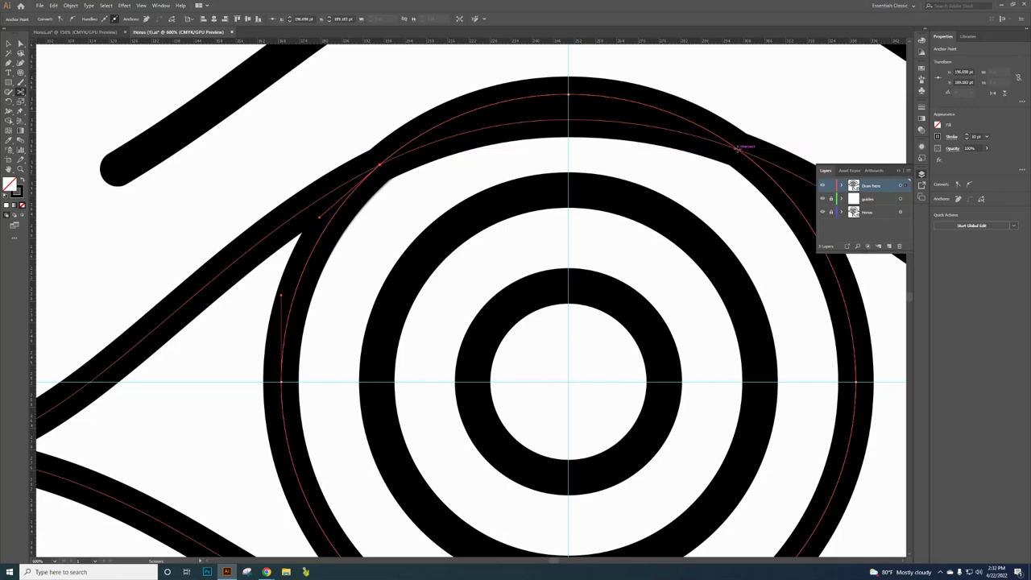
left_click(738, 148)
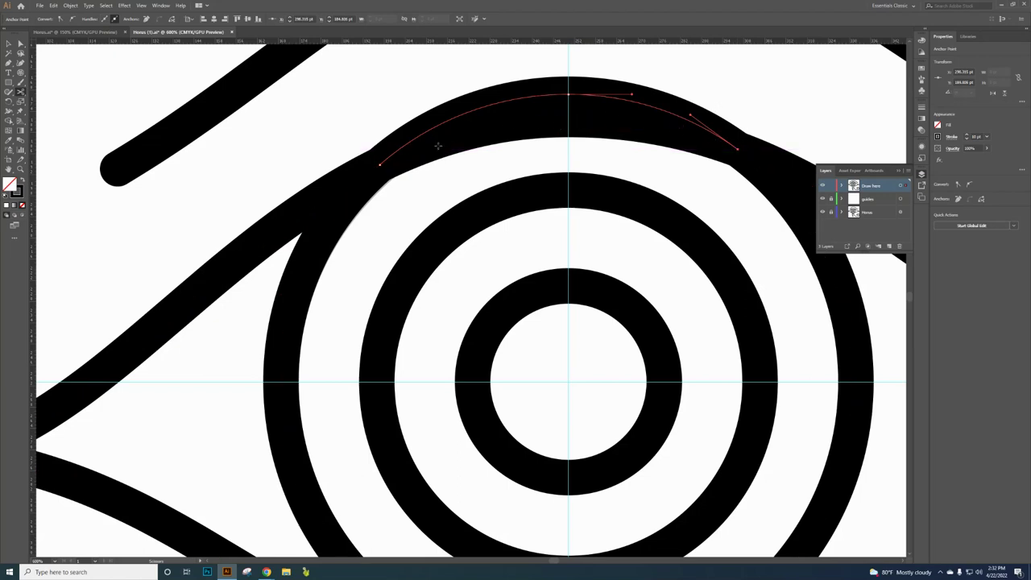
key("BackSpace")
key("BackSpace")
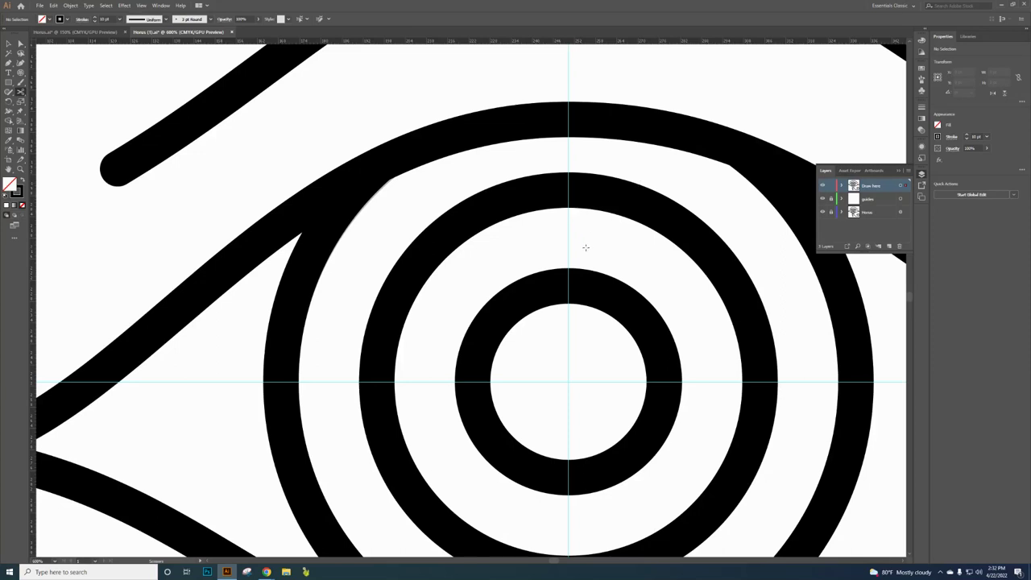
Save the finished drawing as Horus (1).ai in Downloads in Adobe Illustrator format, replacing the existing file.
key("ctrl+0")
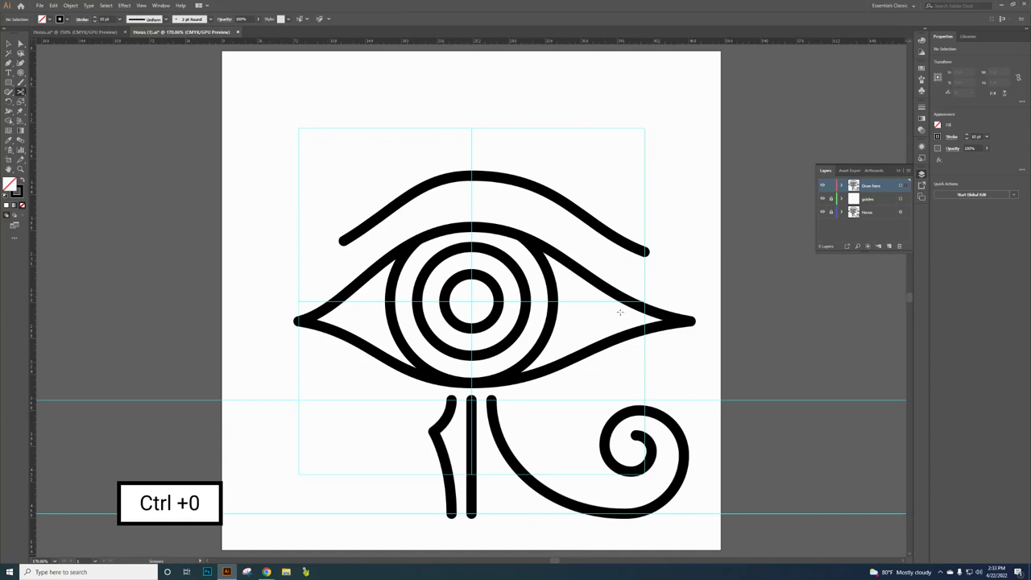
left_click(830, 212)
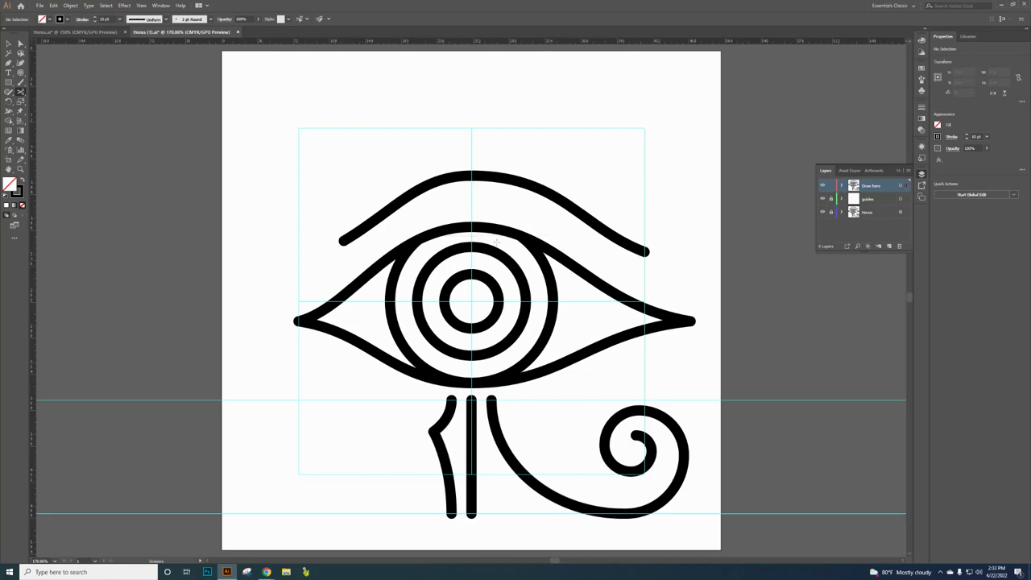
left_click(40, 6)
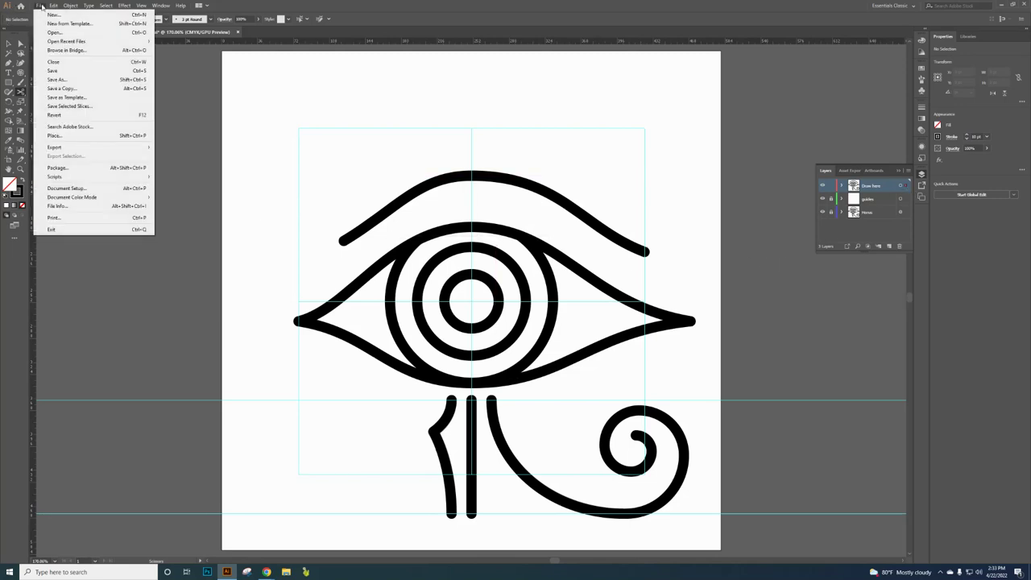
left_click(62, 81)
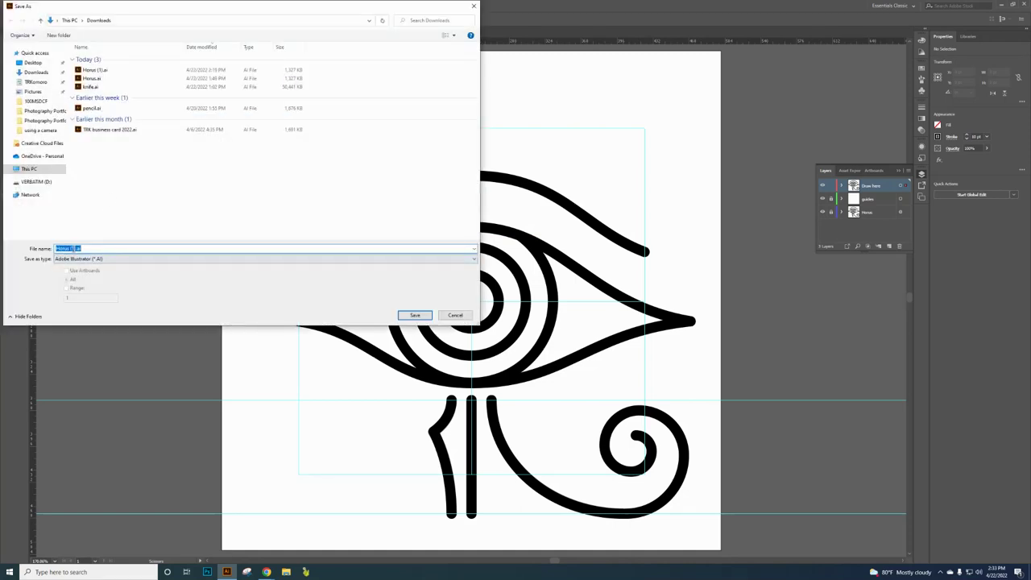
left_click(414, 316)
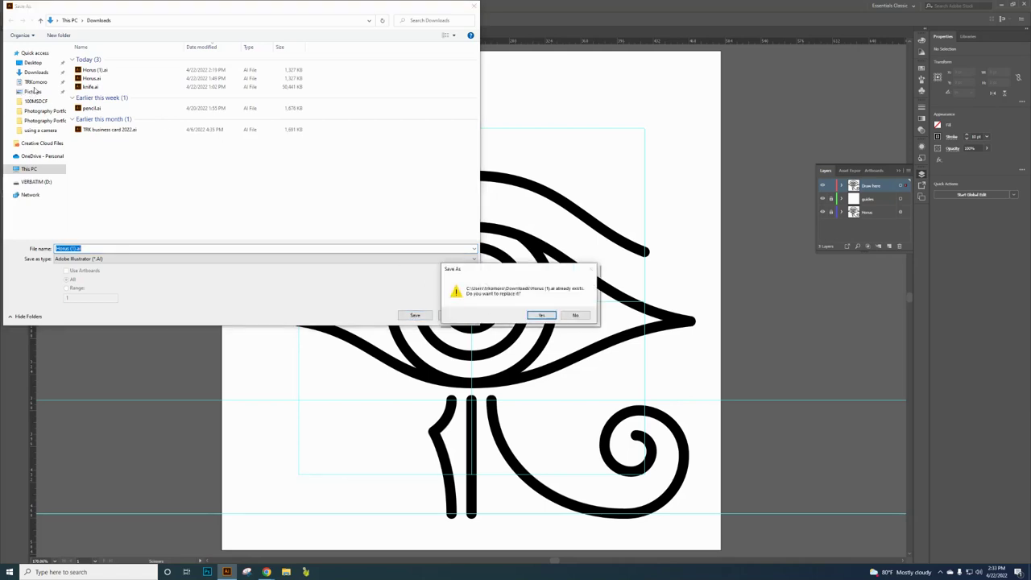
left_click(549, 316)
left_click(555, 399)
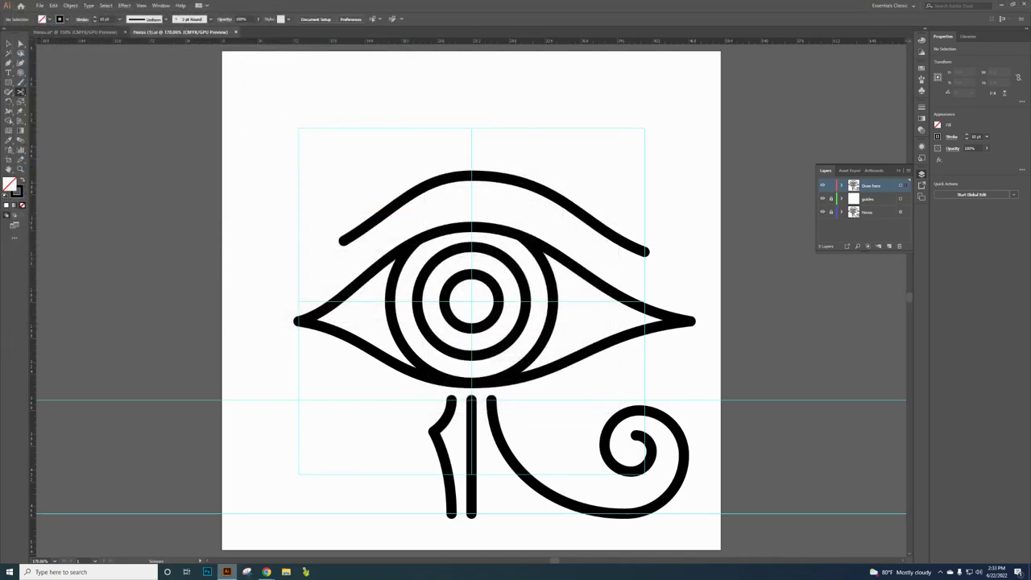
Switch to Chrome, close the Horus.ai Drive preview and display the Horace Eye assignment in Student View.
mouse_move(265, 570)
left_click(239, 538)
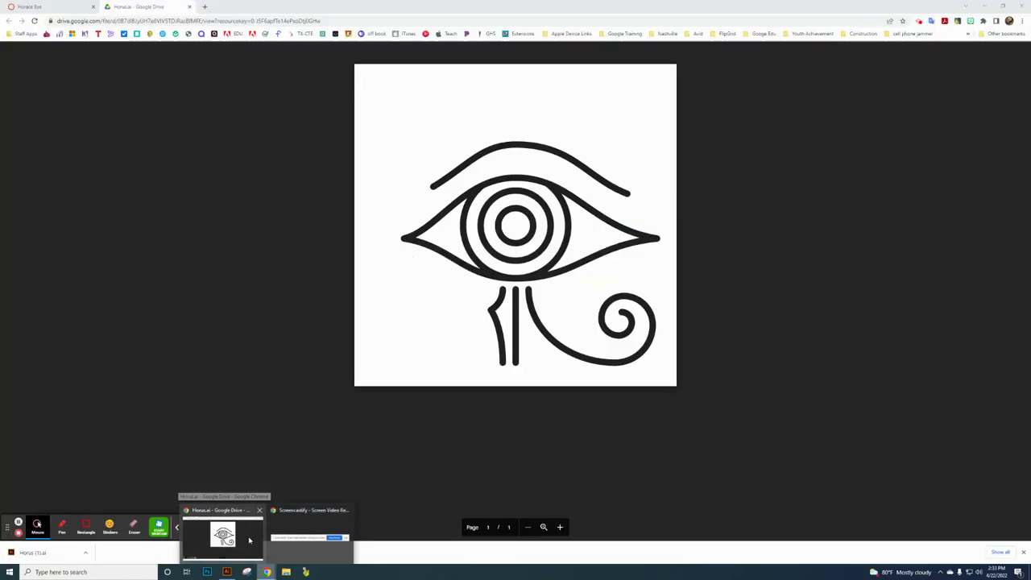
left_click(245, 539)
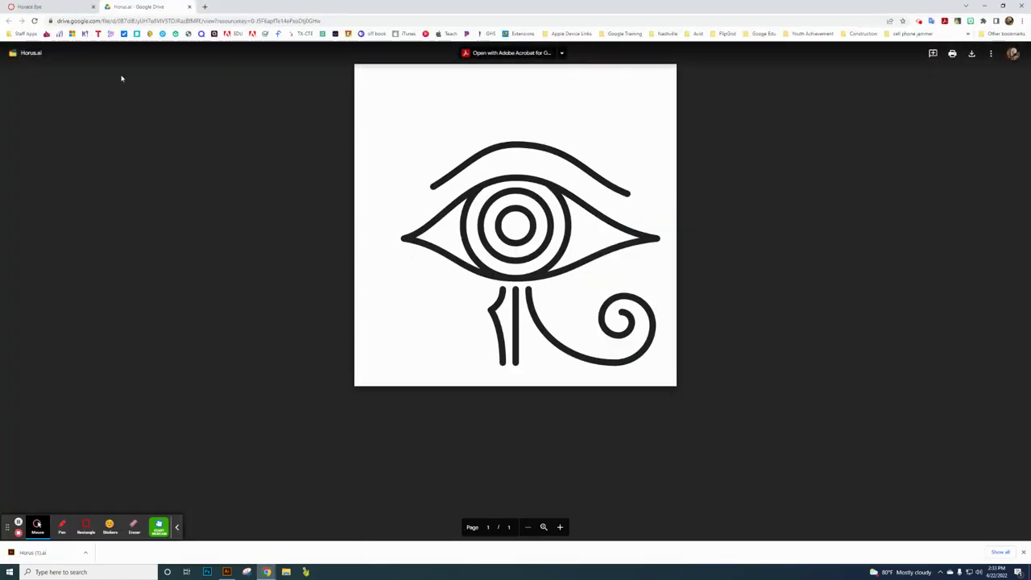
left_click(189, 7)
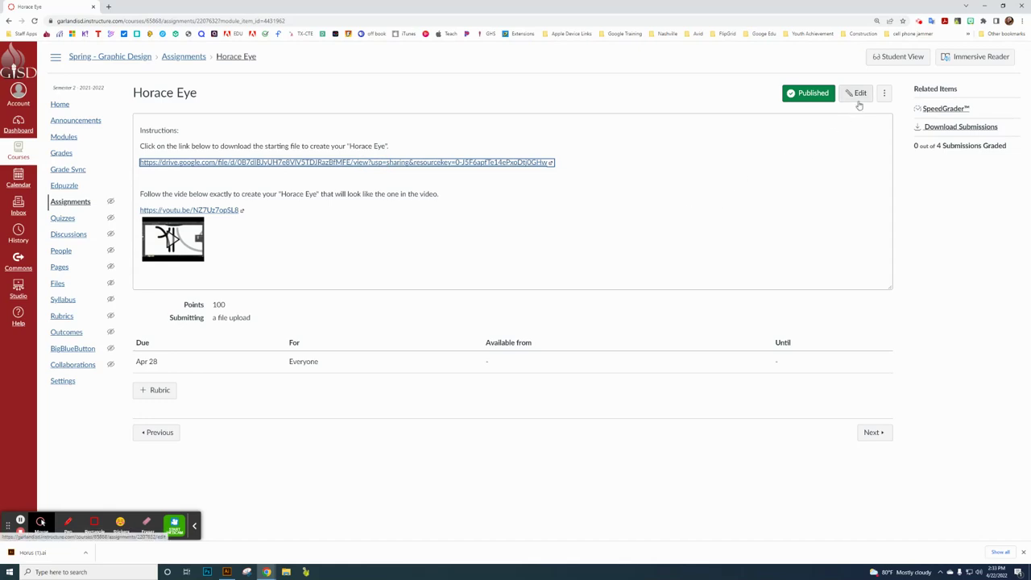
left_click(898, 56)
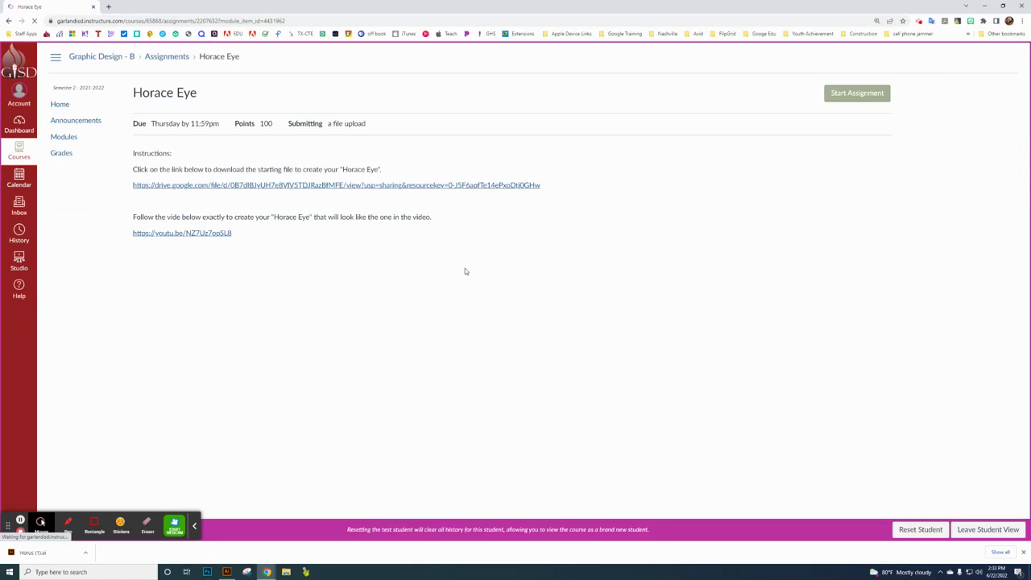
Attach Horus.ai from the Downloads folder as the file upload for the Horace Eye assignment and submit it.
left_click(851, 93)
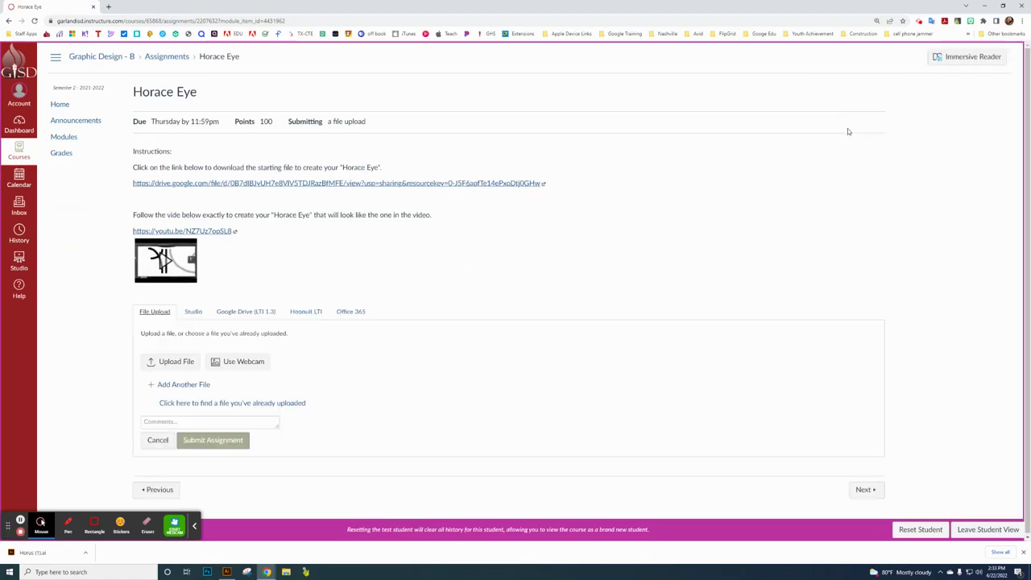
left_click(170, 362)
left_click(166, 362)
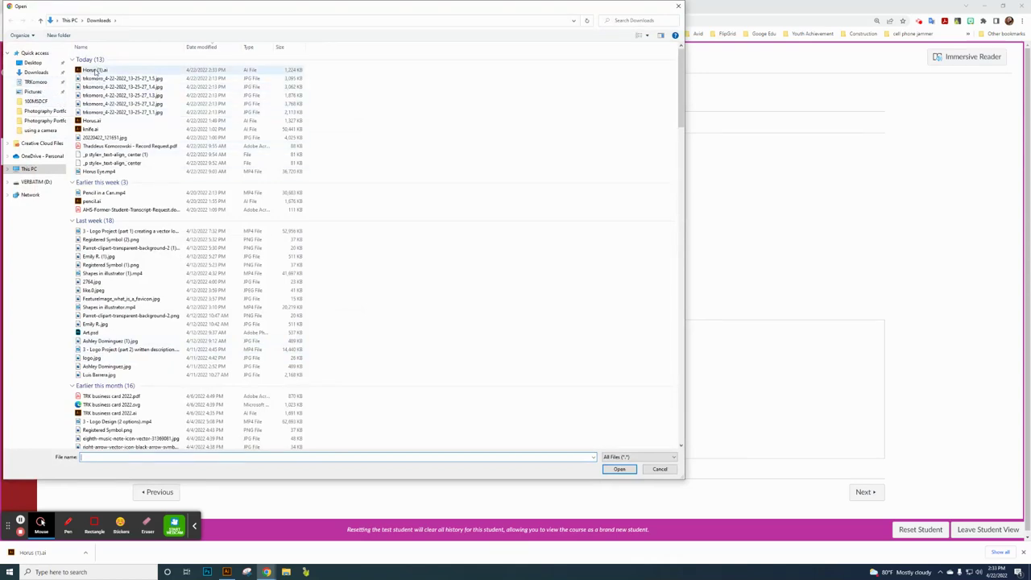
left_click(96, 70)
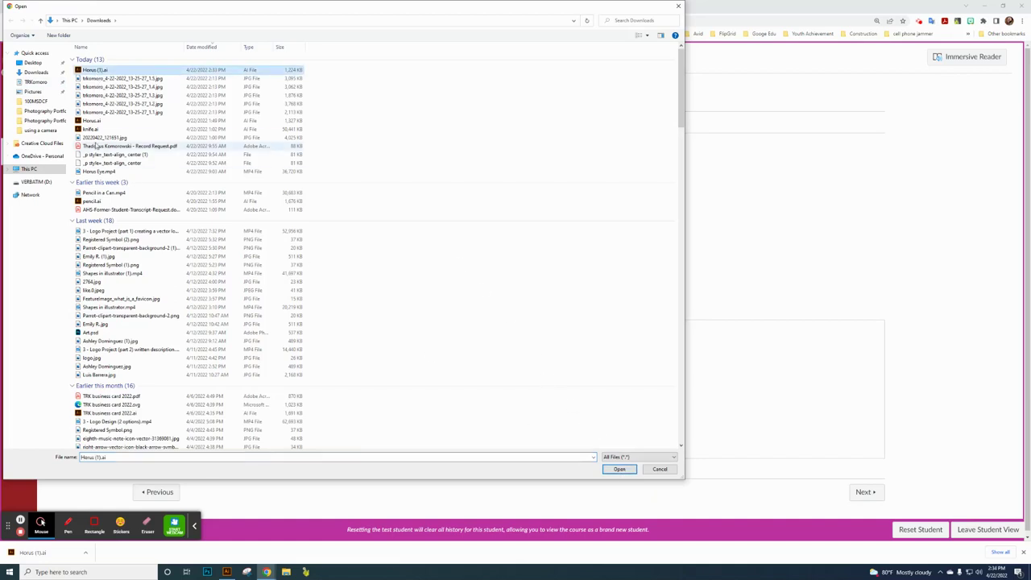
left_click(91, 120)
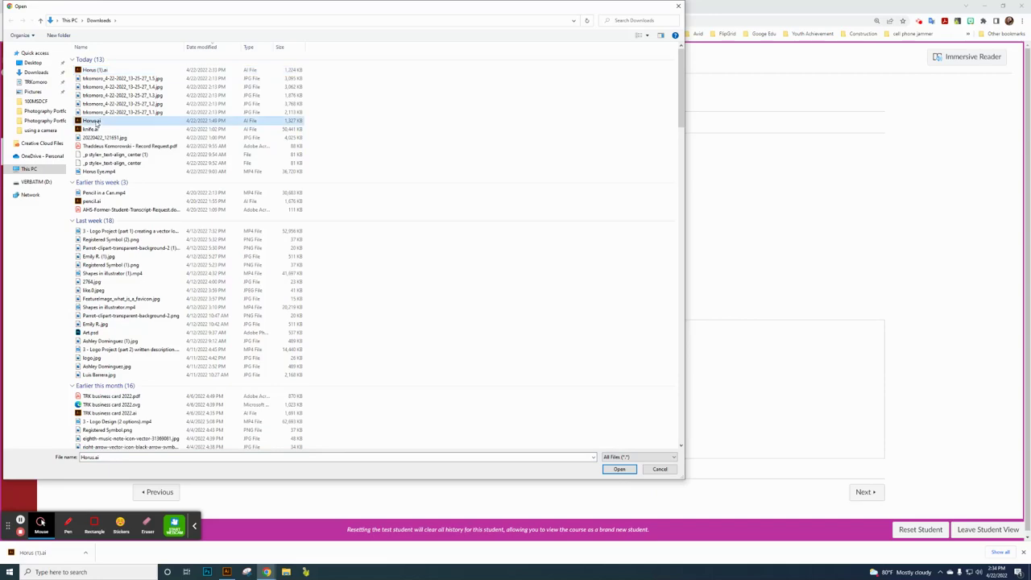
left_click(619, 469)
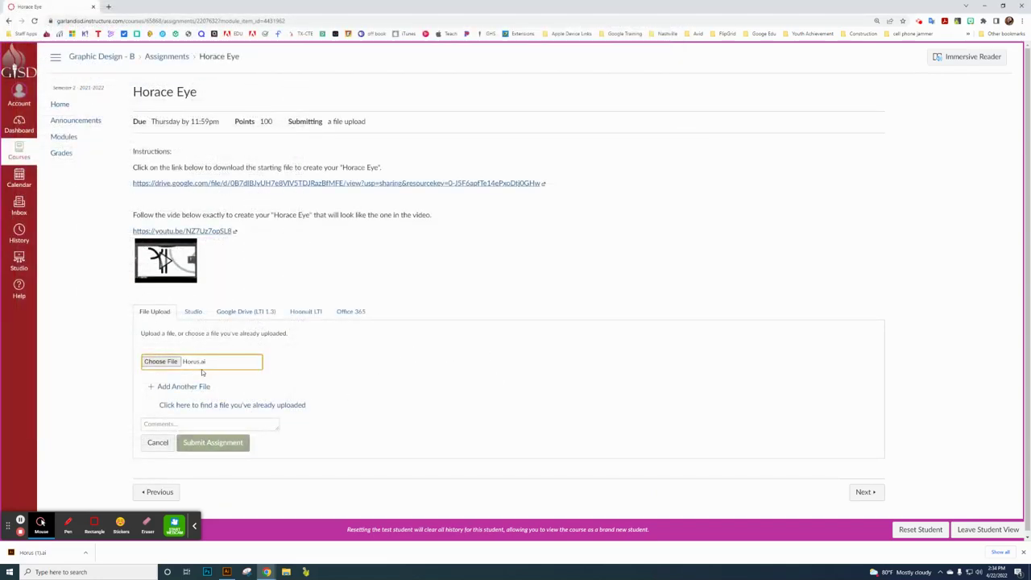
left_click(213, 446)
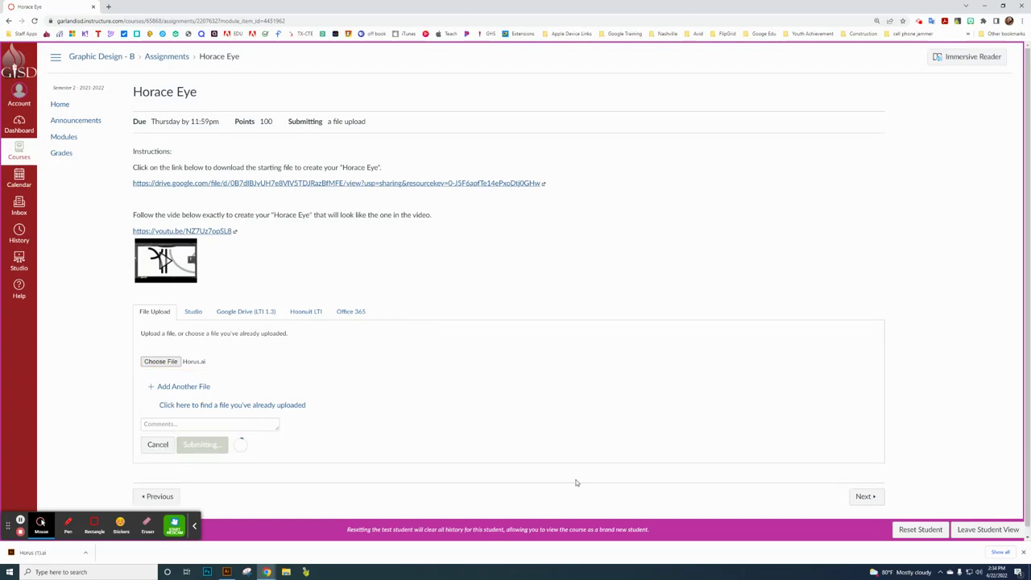